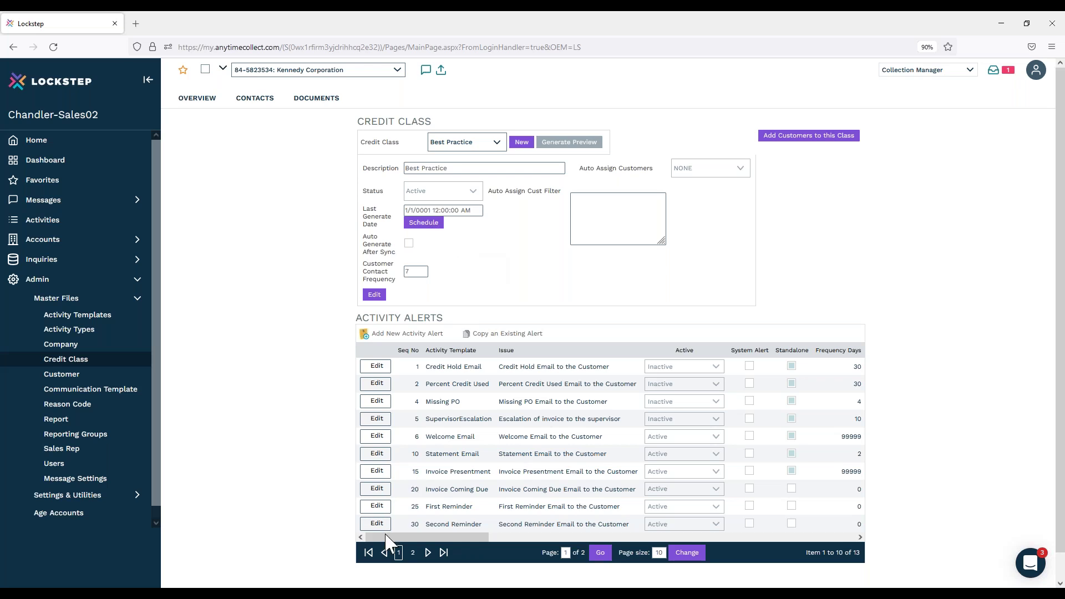
# Review the settings and filter of the First Reminder activity alert in the Best Practice credit class, leaving it without saving
pyautogui.click(377, 505)
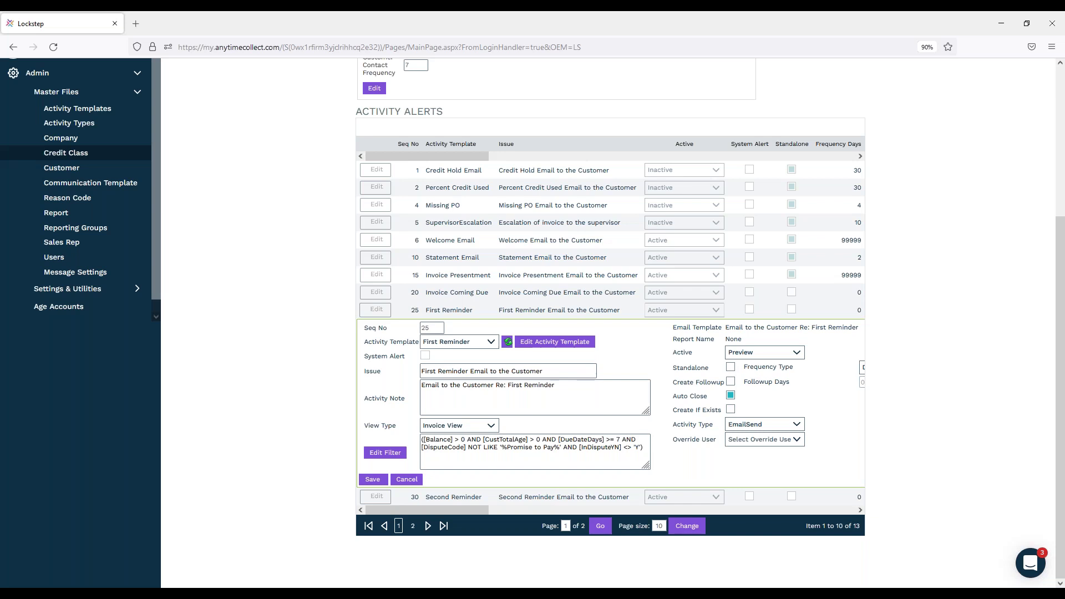
pyautogui.click(406, 479)
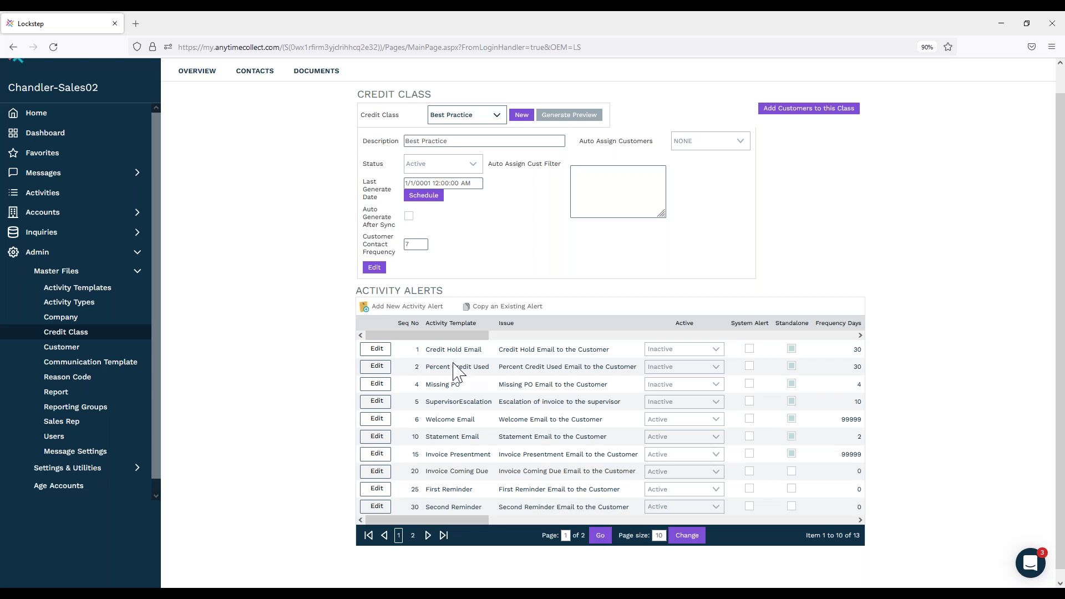
# Review the First Reminder communication template's email subject and full body, and close it without saving
pyautogui.click(80, 367)
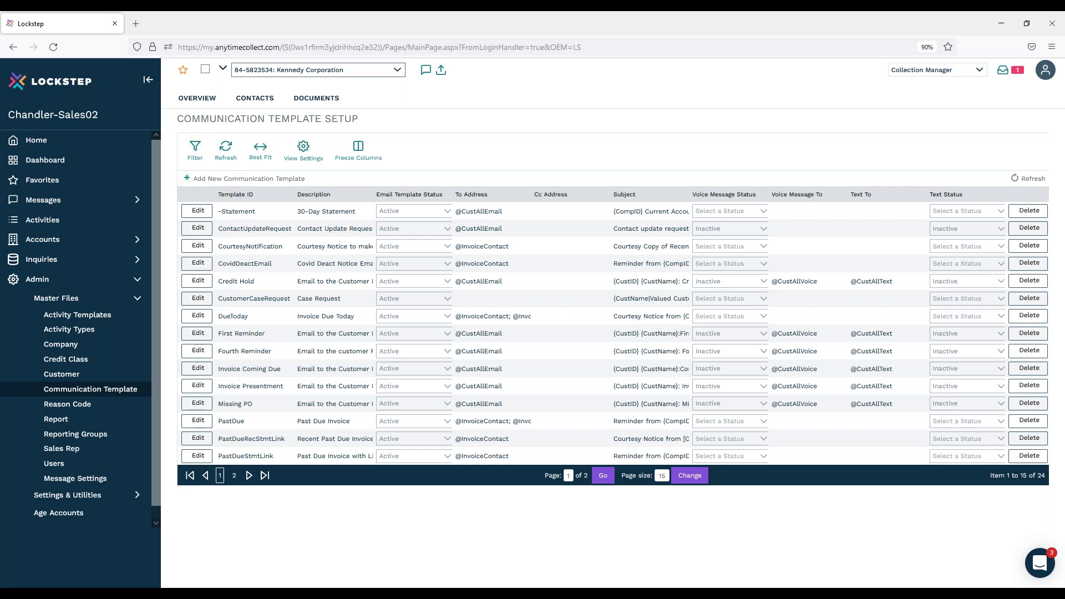
pyautogui.click(201, 334)
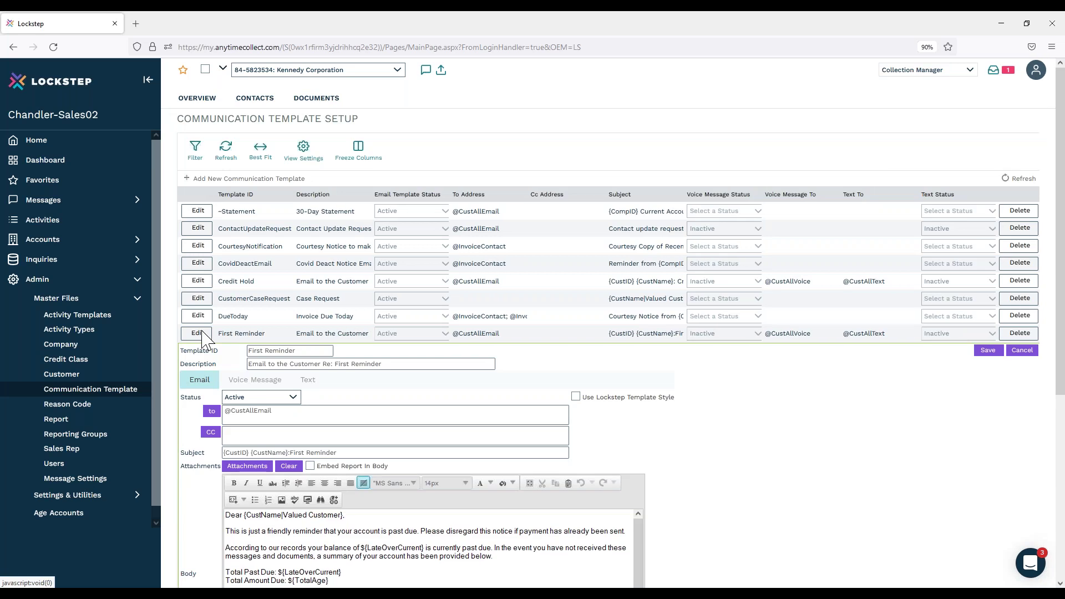
pyautogui.click(288, 451)
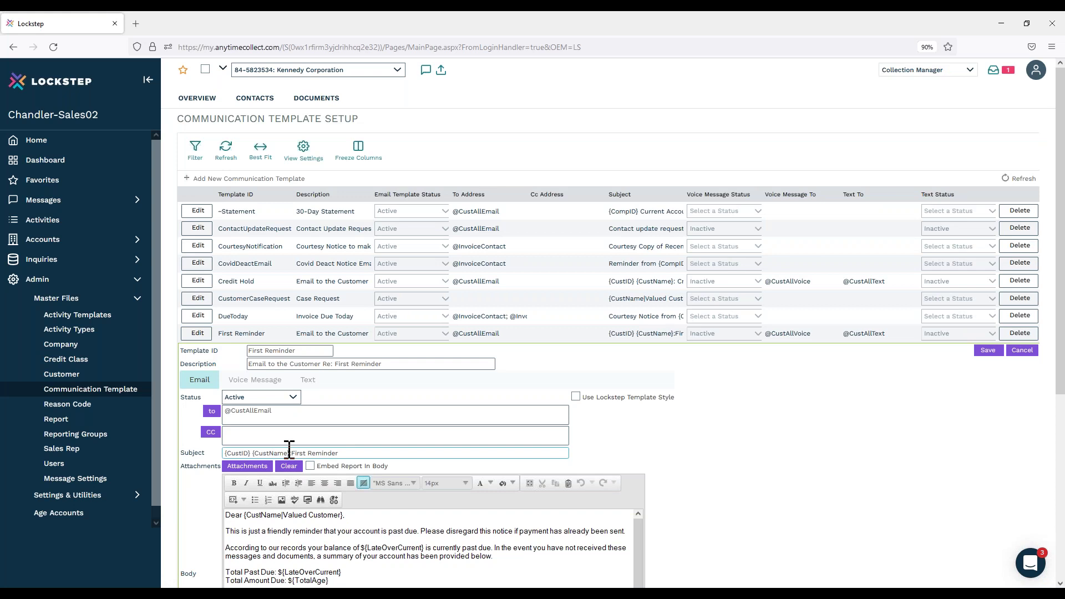
pyautogui.scroll(-1, 326, 546)
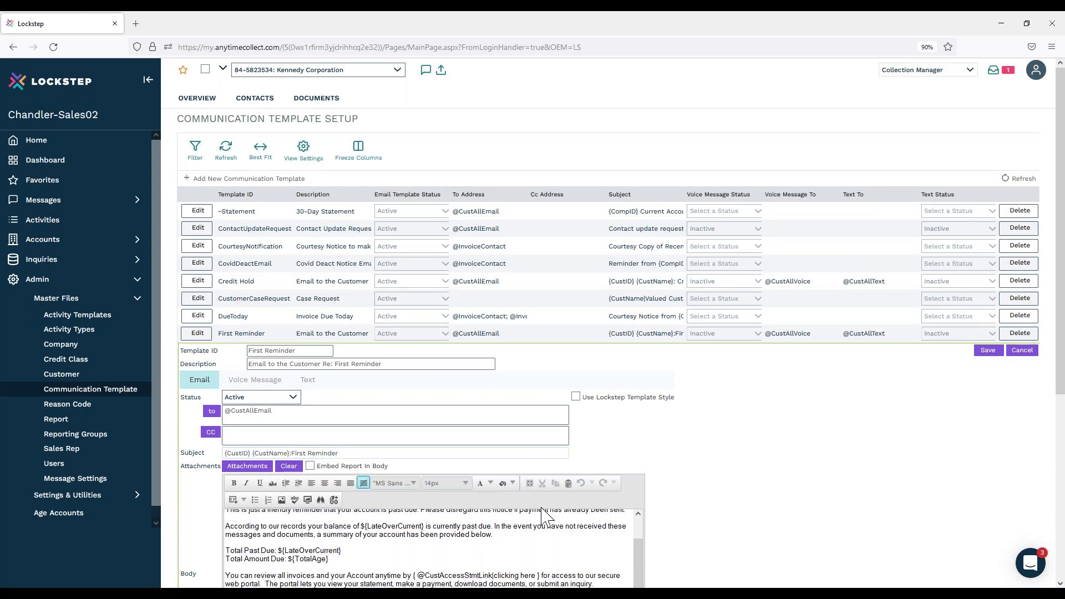
pyautogui.scroll(-5, 690, 532)
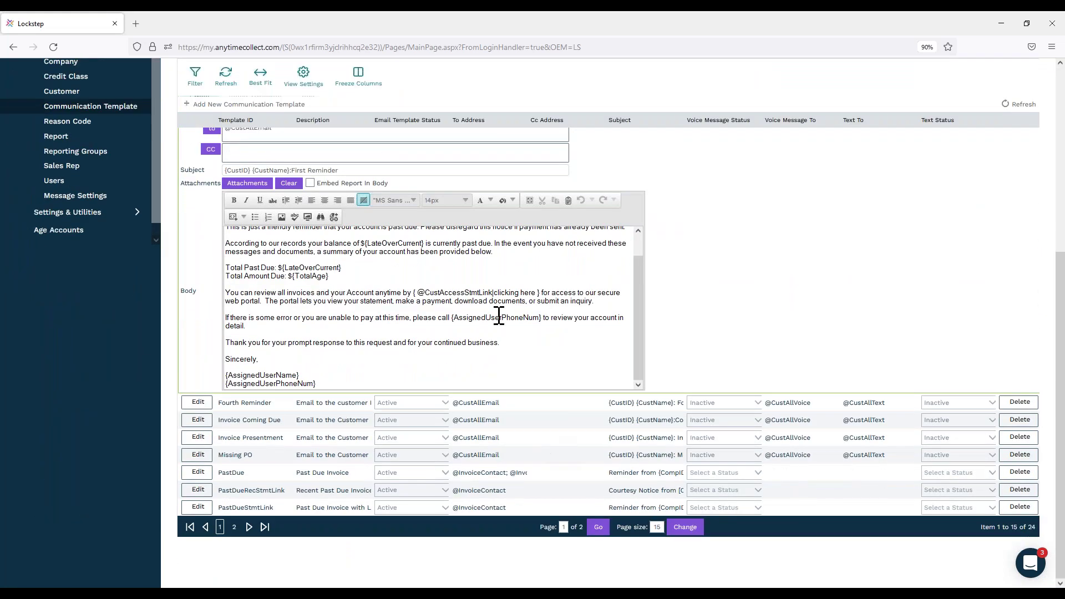
pyautogui.scroll(1, 496, 306)
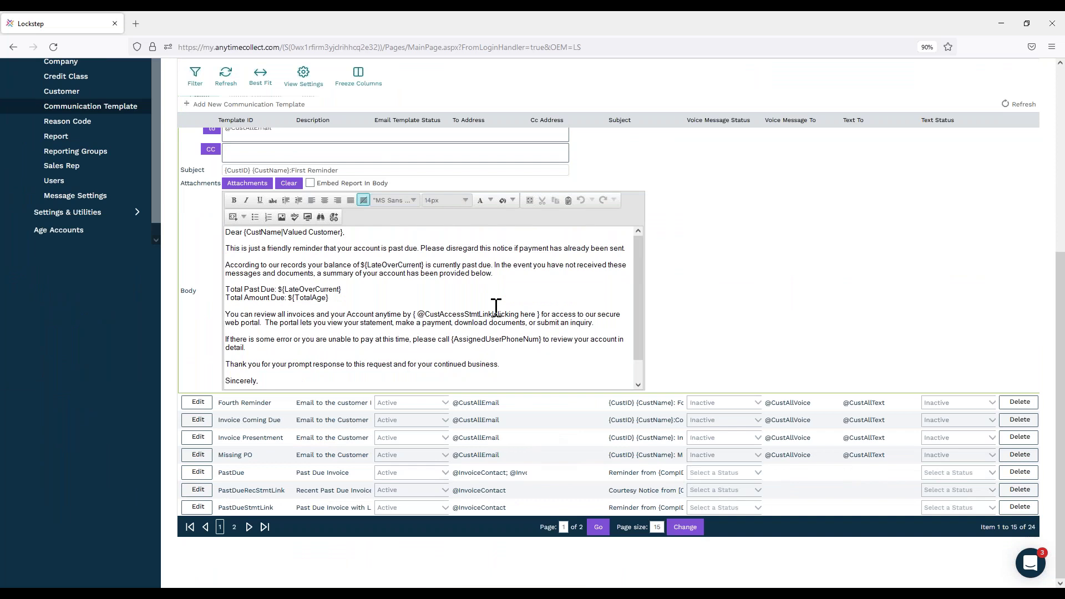
pyautogui.scroll(-1, 496, 306)
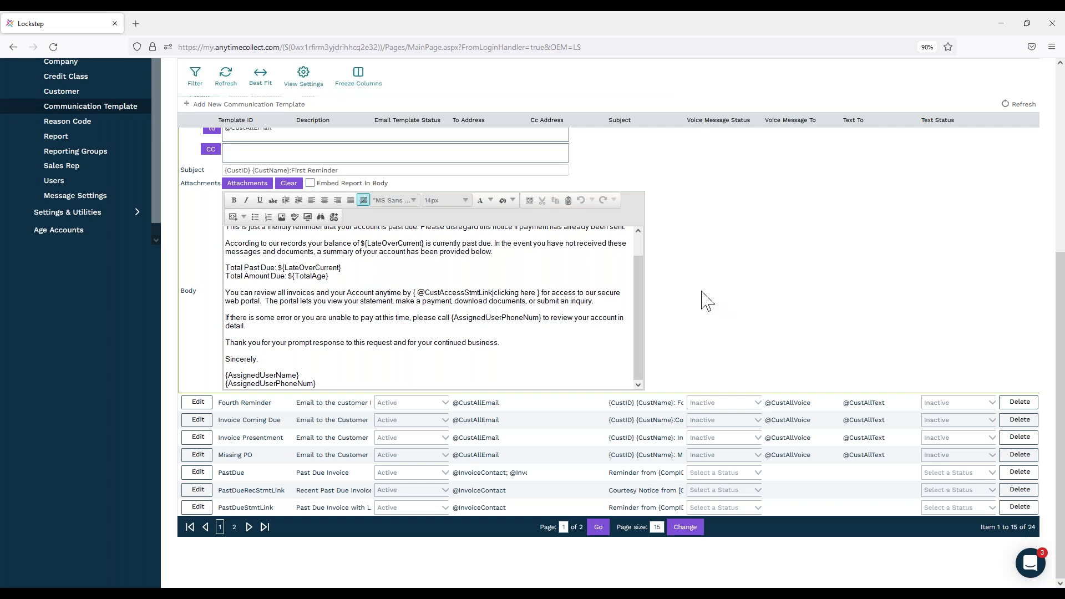
pyautogui.scroll(3, 706, 300)
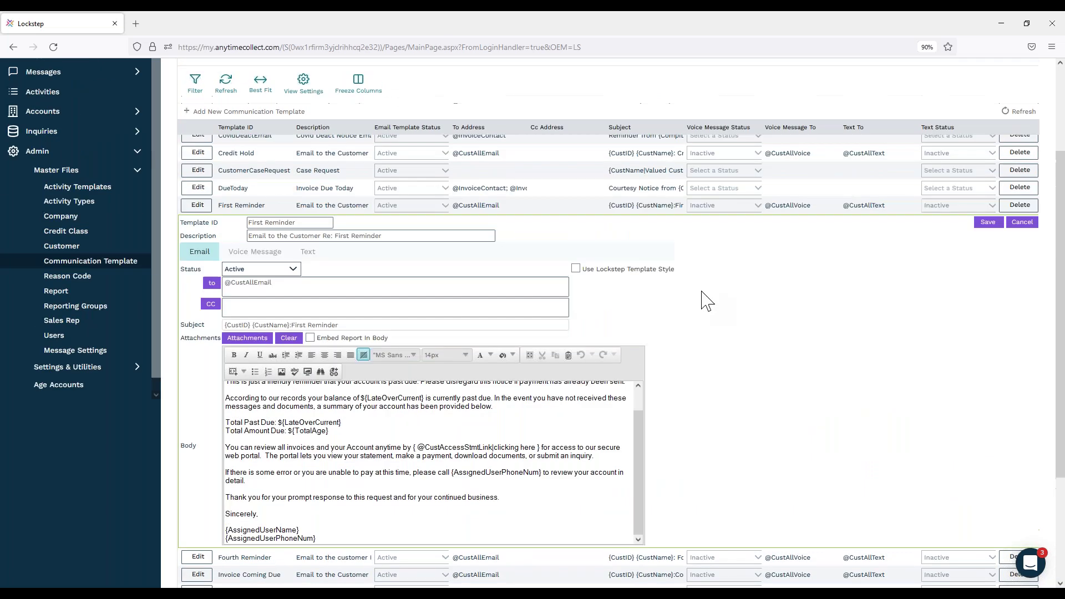
pyautogui.click(1022, 242)
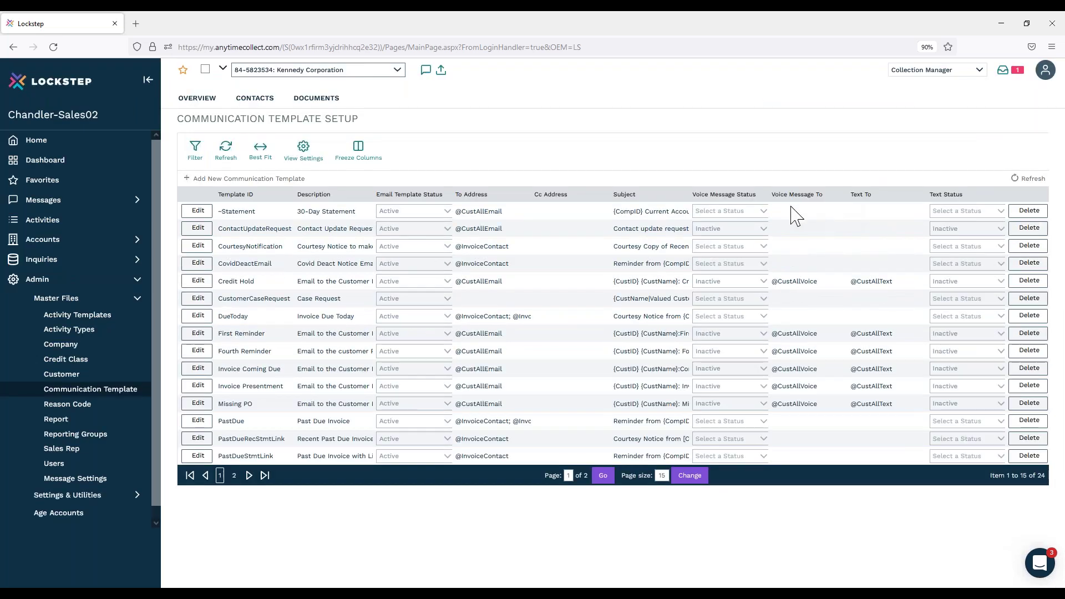
# Open the Kennedy Corporation account overview and look over its invoices, activities and account notes
pyautogui.click(198, 100)
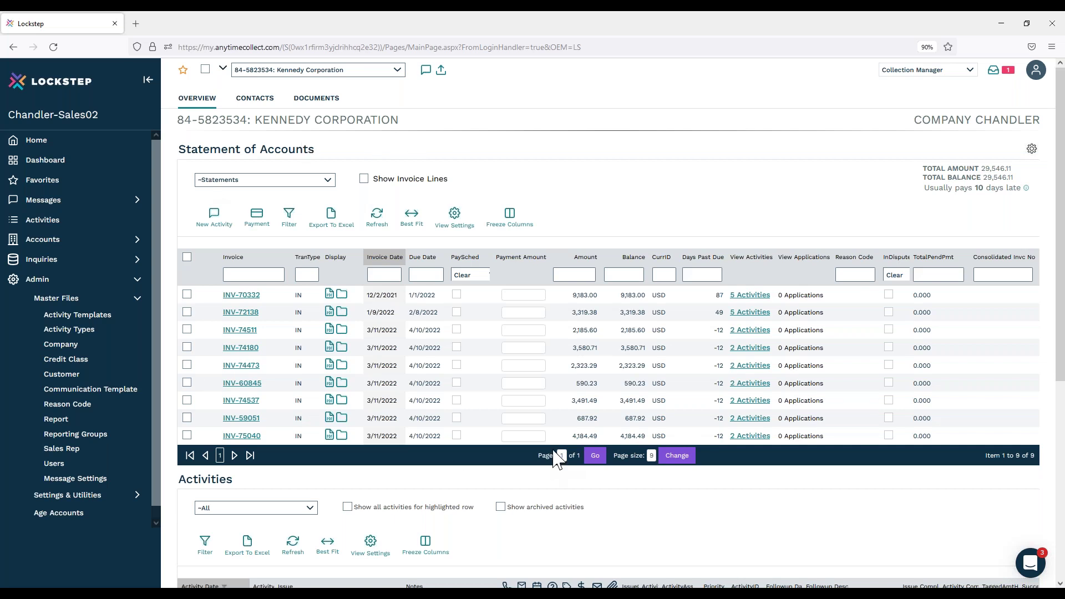
pyautogui.scroll(-5, 555, 459)
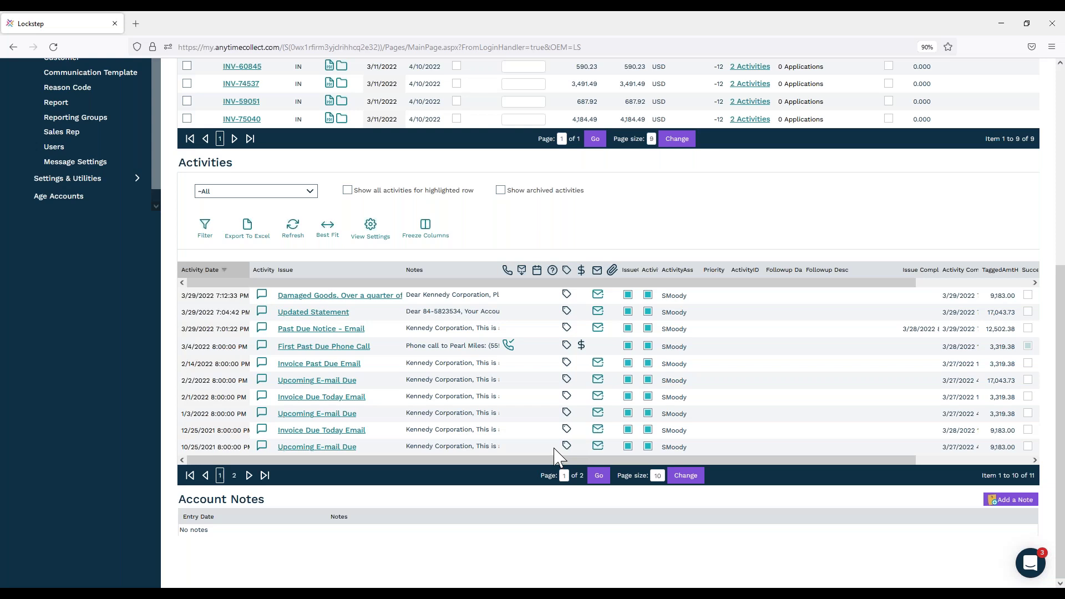
pyautogui.scroll(5, 706, 387)
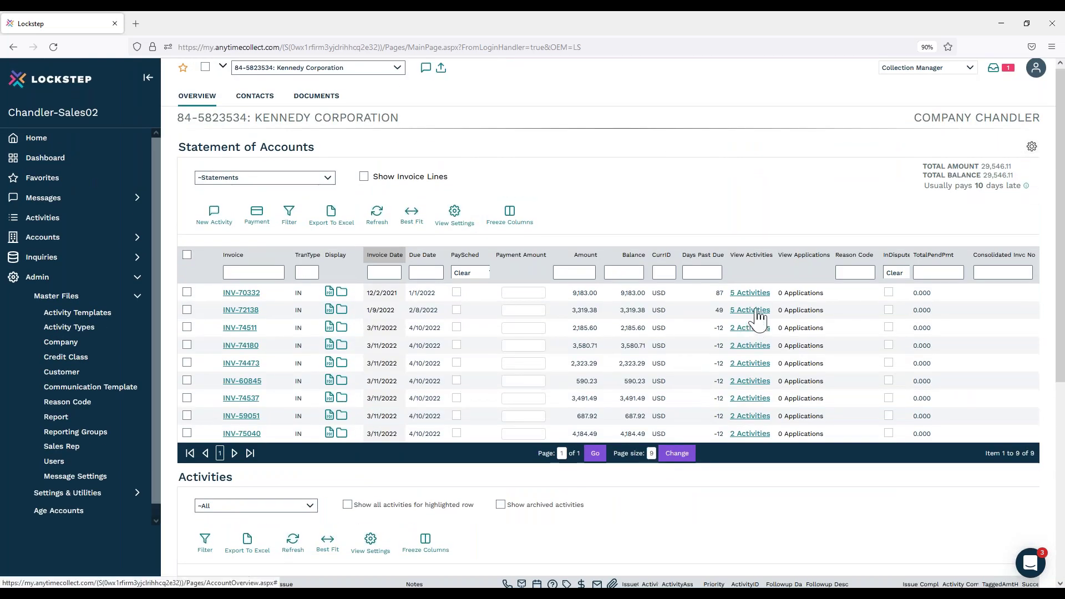
# View the activity history of the invoice dated 1/9/2022 and read the note on its First Past Due Phone Call
pyautogui.middleClick(756, 312)
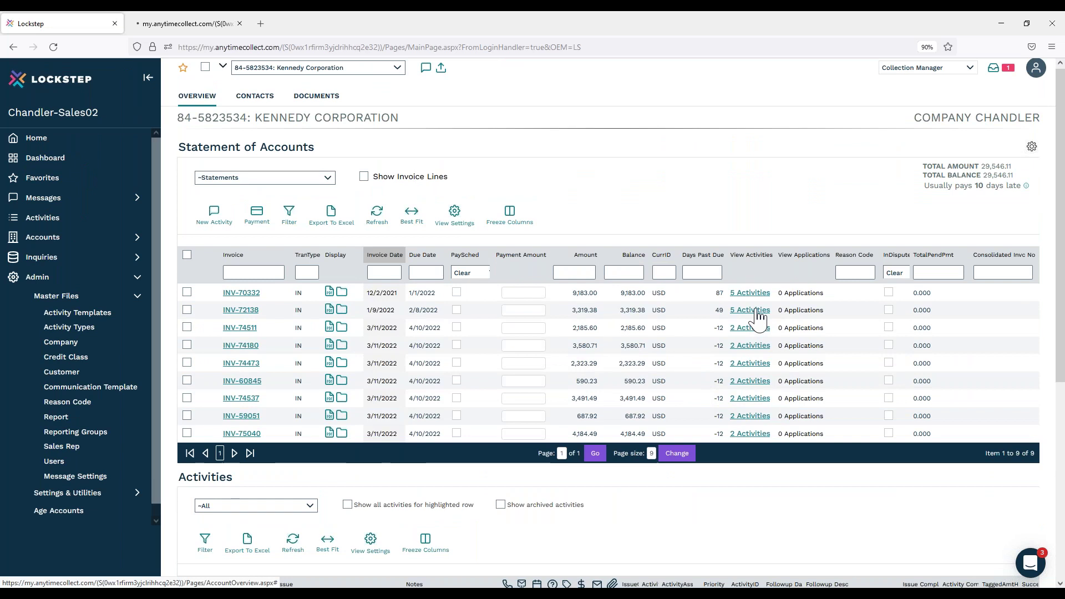
pyautogui.click(753, 315)
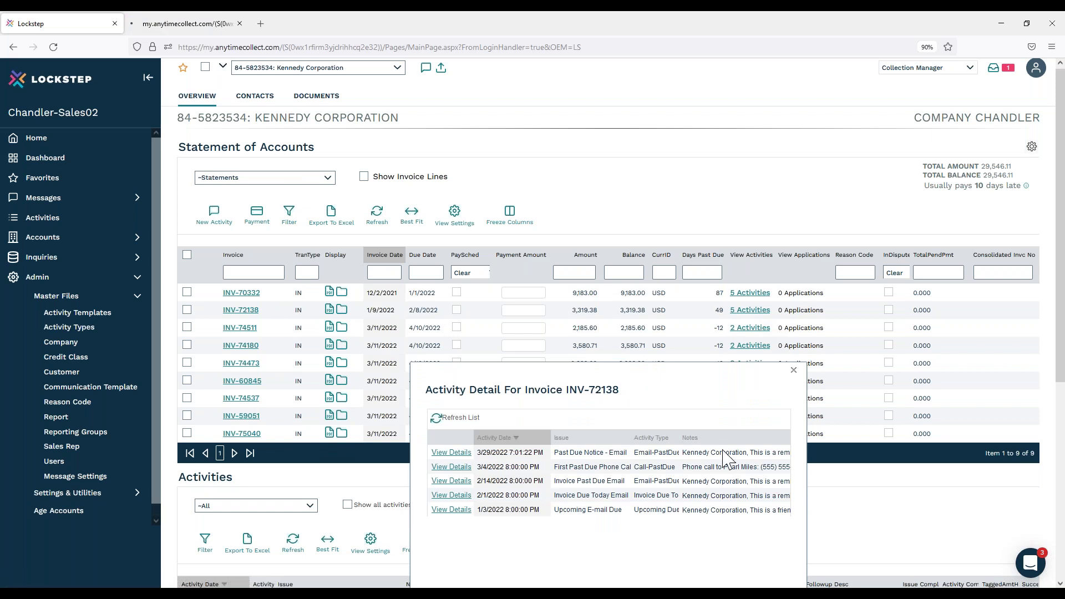
pyautogui.moveTo(724, 458)
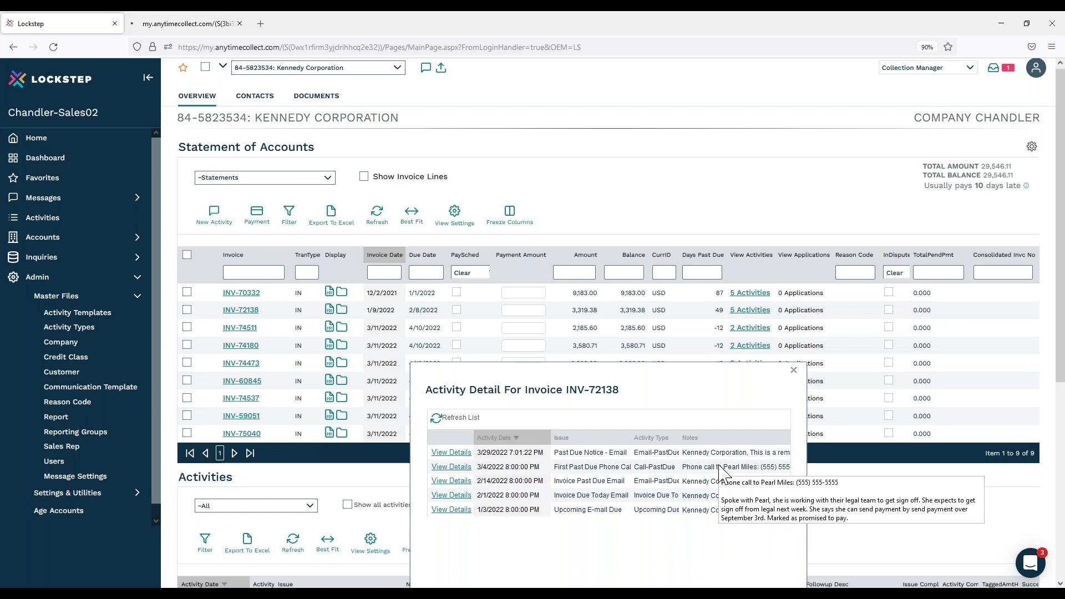
# Open the details of the Past Due Notice email and open its View Statement link in a new private window
pyautogui.click(455, 453)
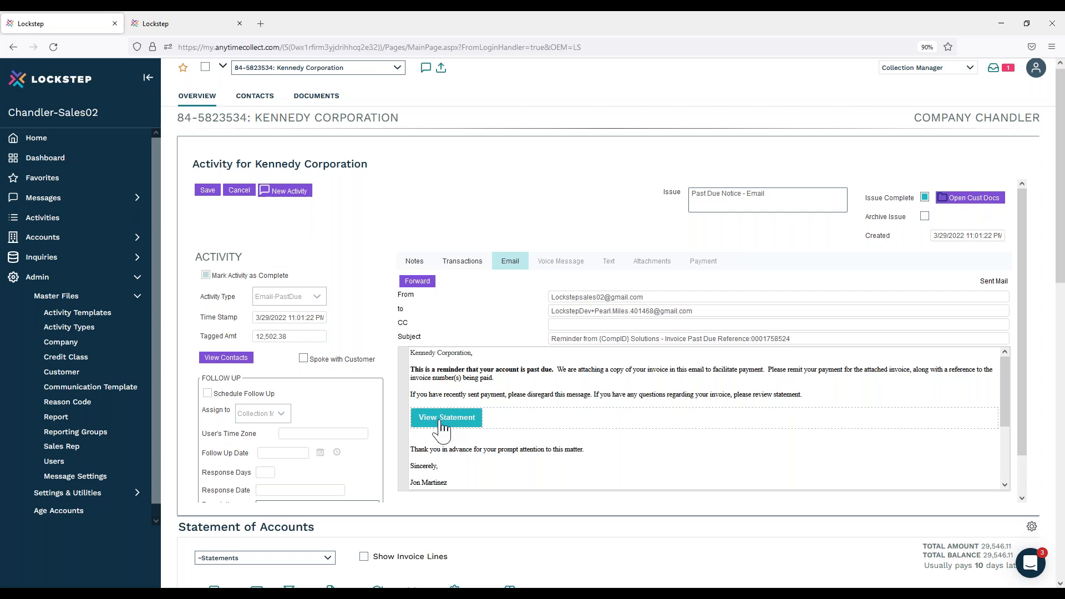
pyautogui.rightClick(441, 423)
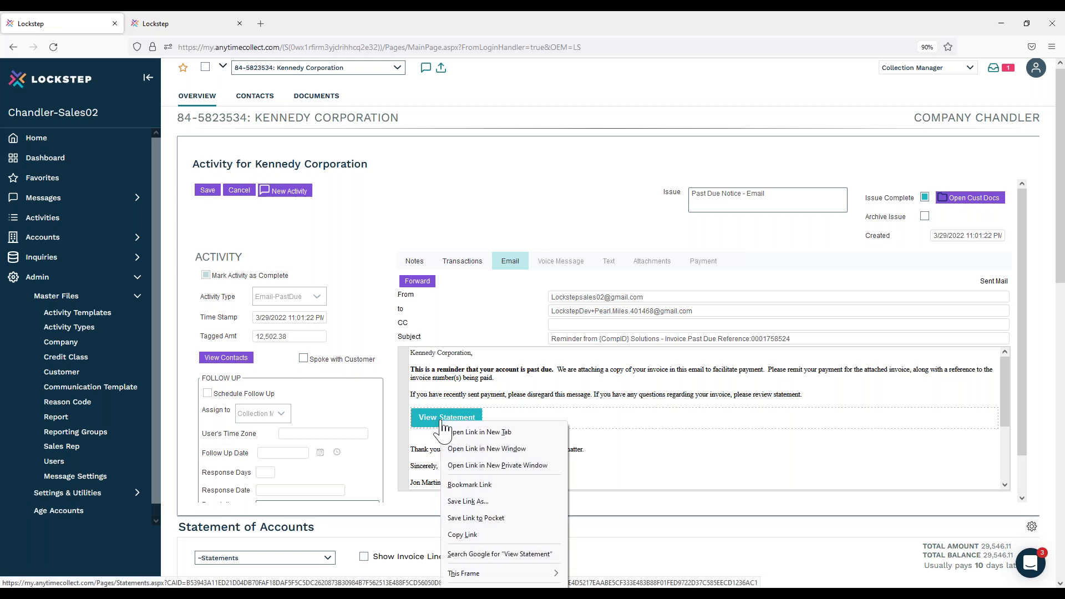
pyautogui.click(490, 466)
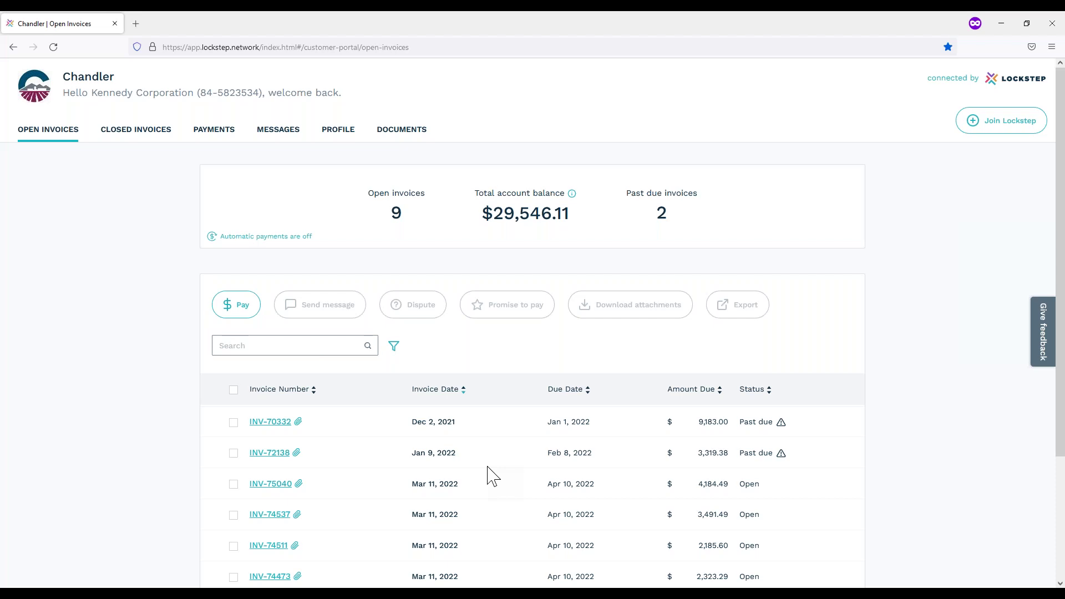
# Select the two past-due invoices in the customer portal and review the available payment methods, closing the payment form without paying
pyautogui.click(233, 422)
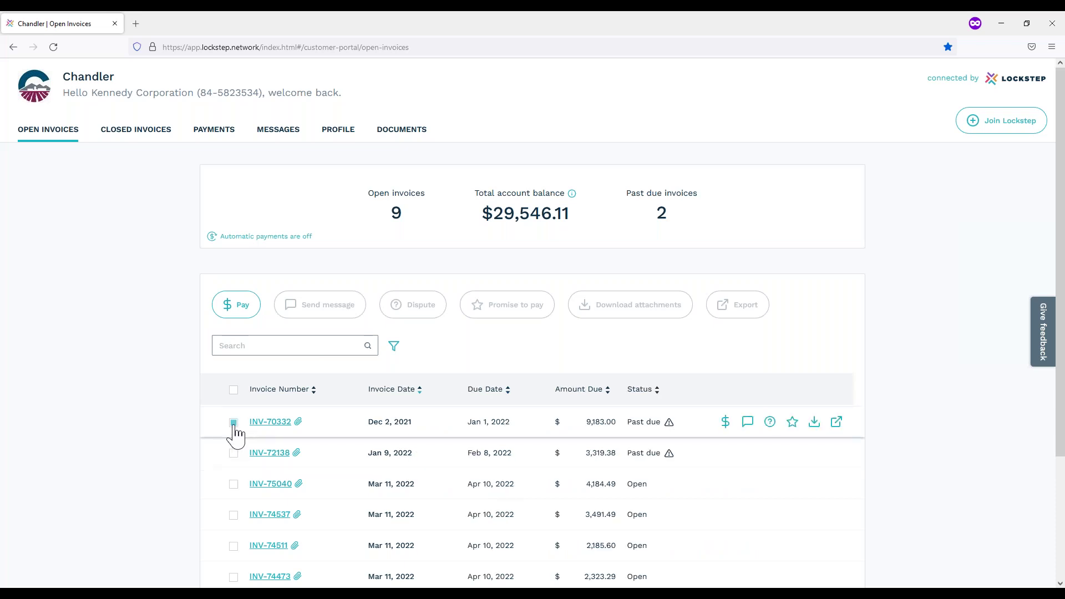
pyautogui.click(233, 454)
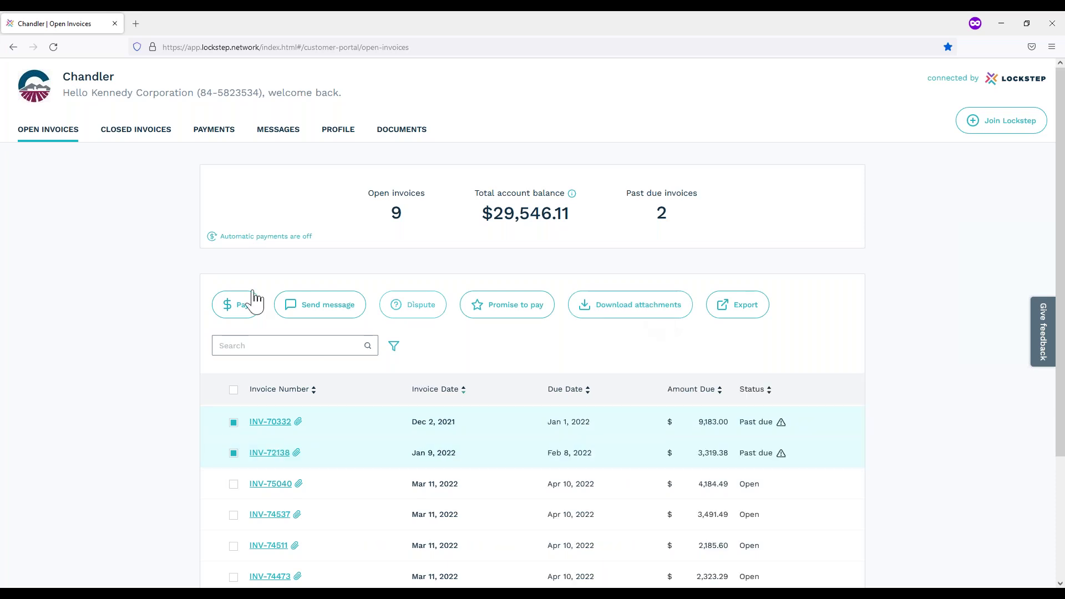
pyautogui.click(244, 306)
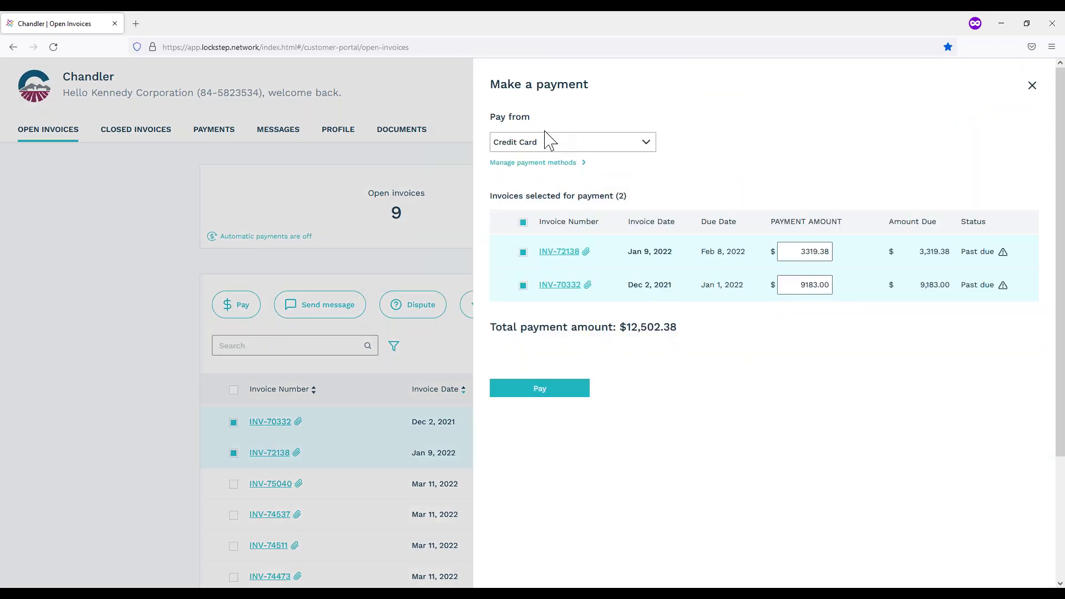
pyautogui.click(548, 149)
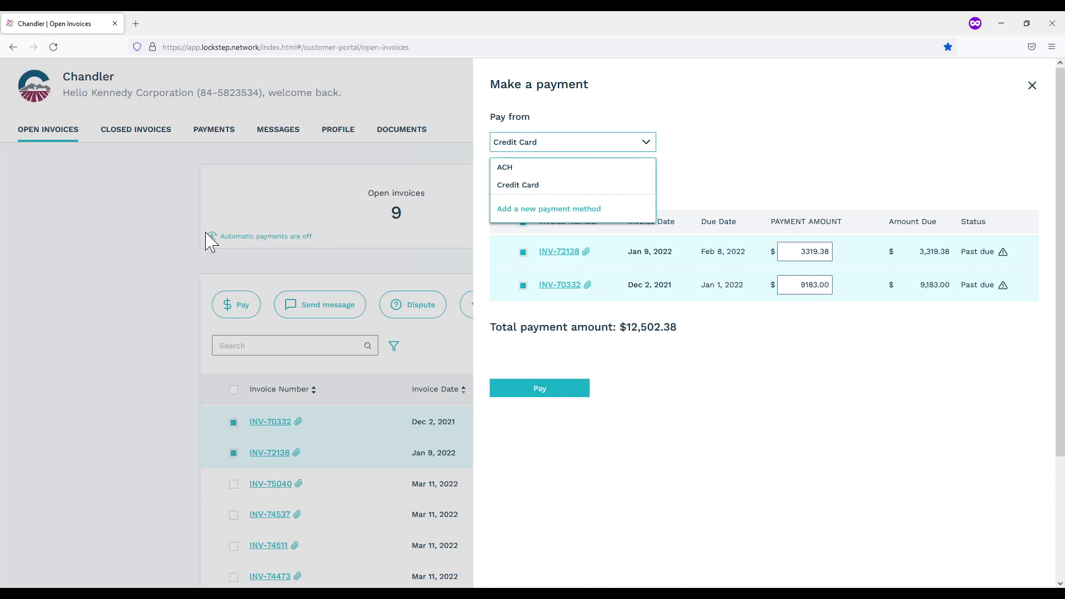
pyautogui.click(1034, 86)
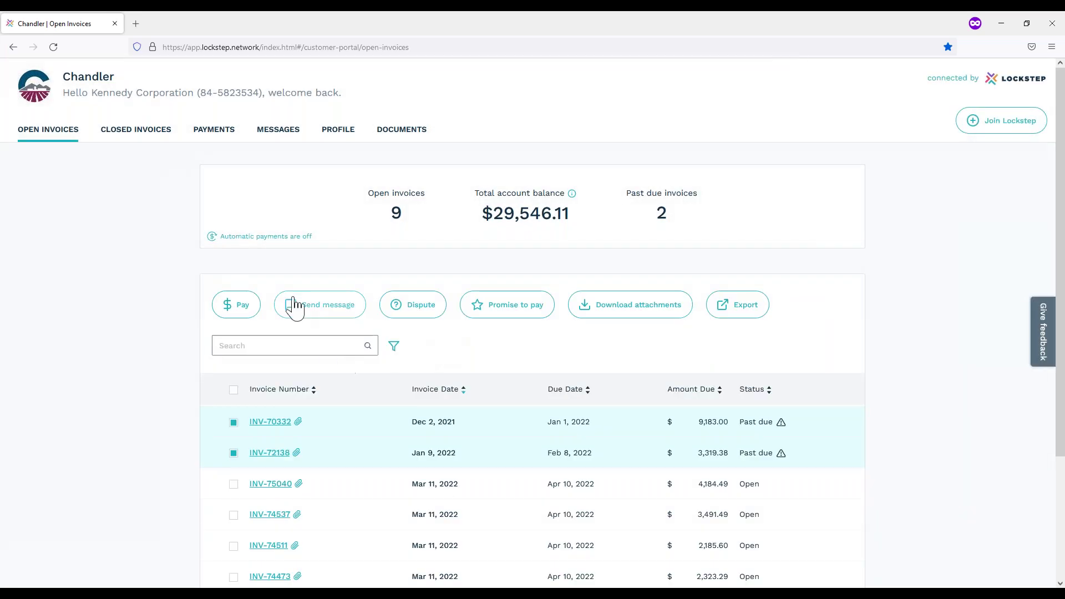
# View the message form for the two selected invoices and close it without sending anything
pyautogui.click(309, 306)
pyautogui.click(626, 267)
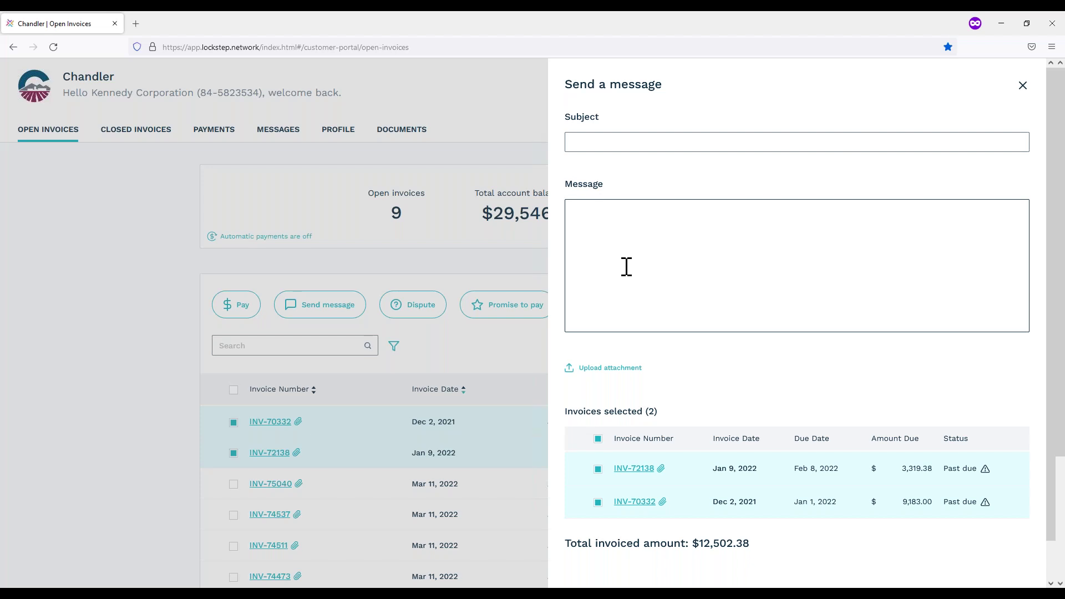
pyautogui.click(1023, 86)
# View the dispute form and its reason options for the two selected invoices, closing it without submitting
pyautogui.click(398, 317)
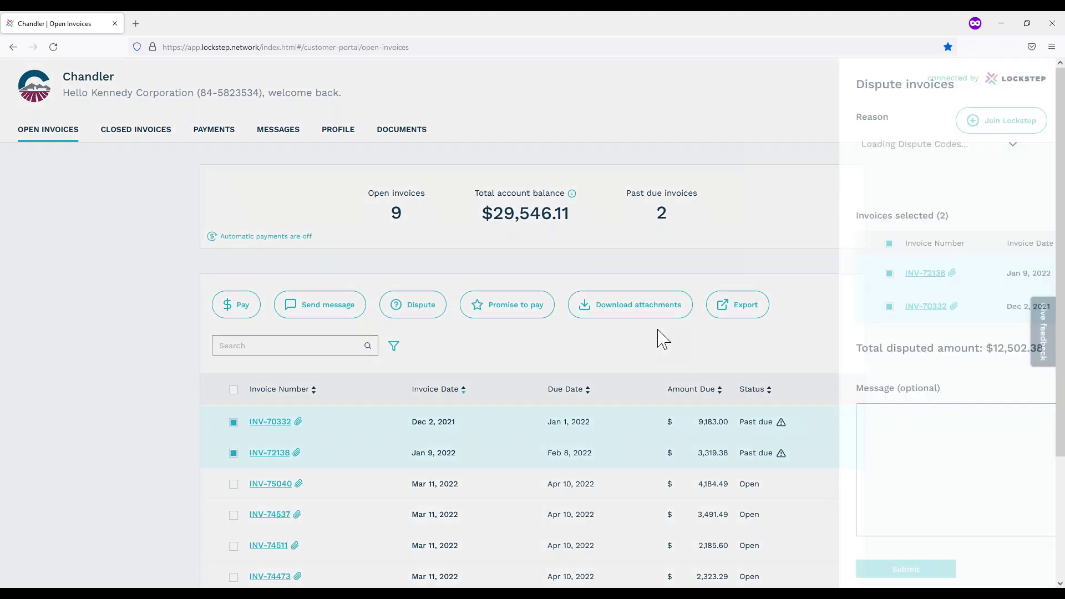
pyautogui.click(587, 151)
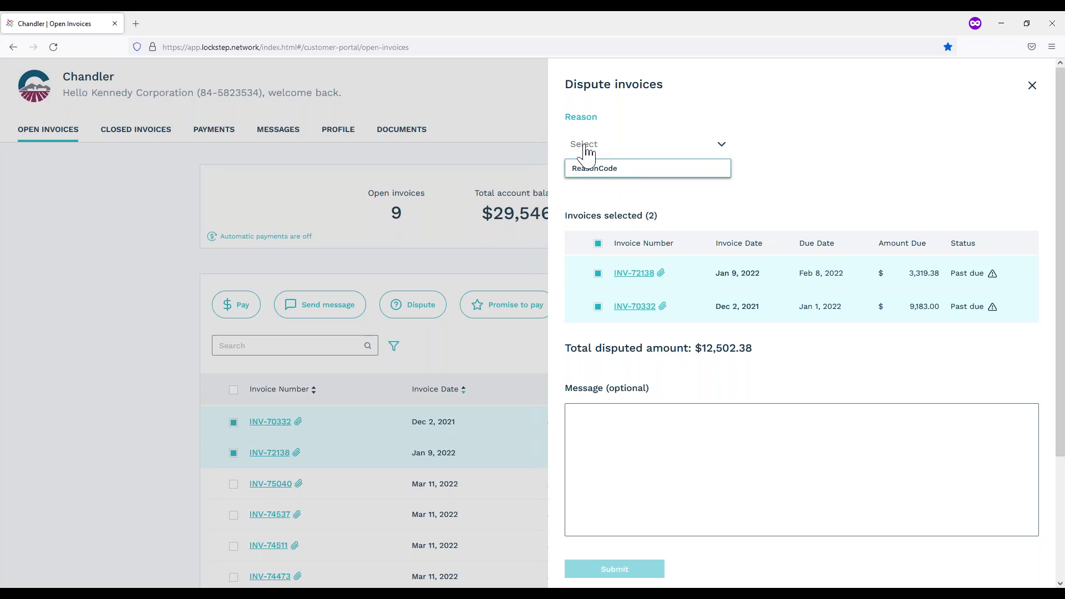
pyautogui.click(1034, 88)
pyautogui.click(1033, 88)
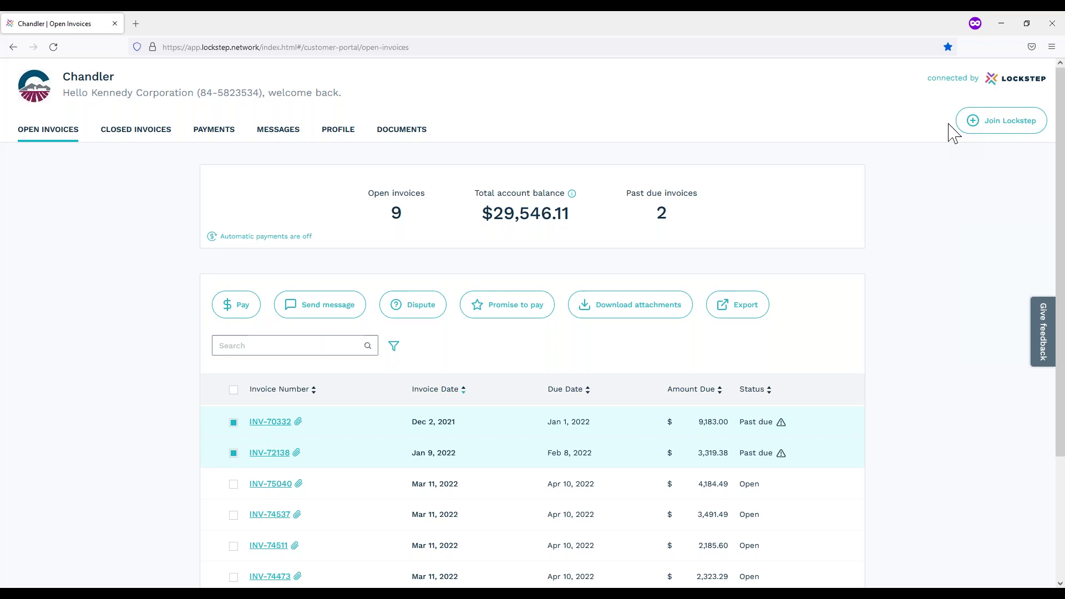
# Try a promise to pay for the selected invoices with expected payment date Apr 1, 2022, closing it without submitting
pyautogui.click(516, 306)
pyautogui.click(713, 116)
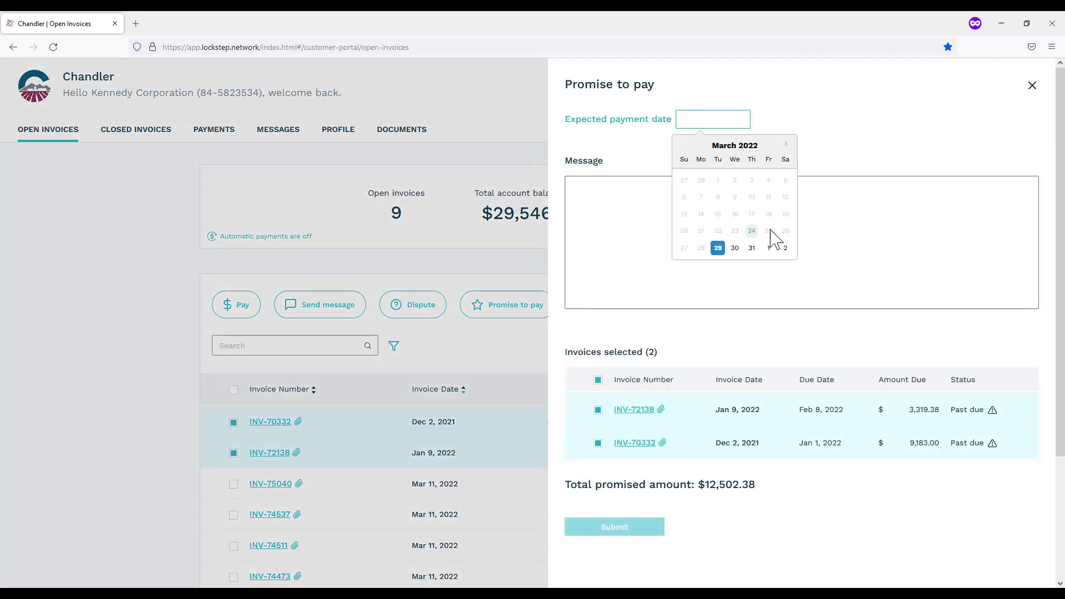
pyautogui.click(768, 249)
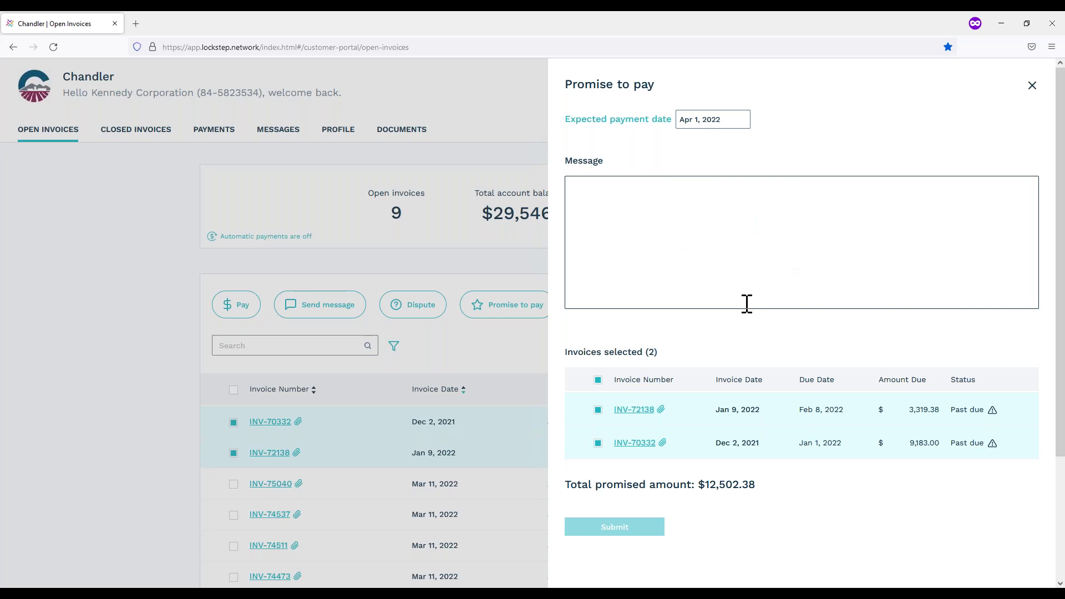
pyautogui.click(747, 303)
pyautogui.click(1028, 97)
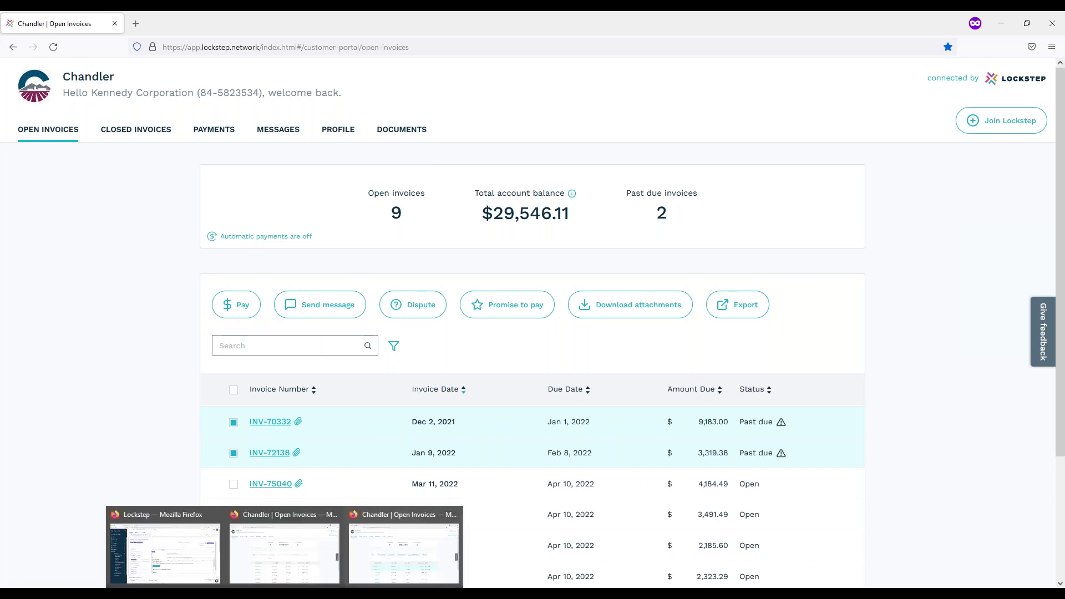
# Switch back to the main Lockstep window, open the Home page and close the spare browser tab
pyautogui.click(178, 571)
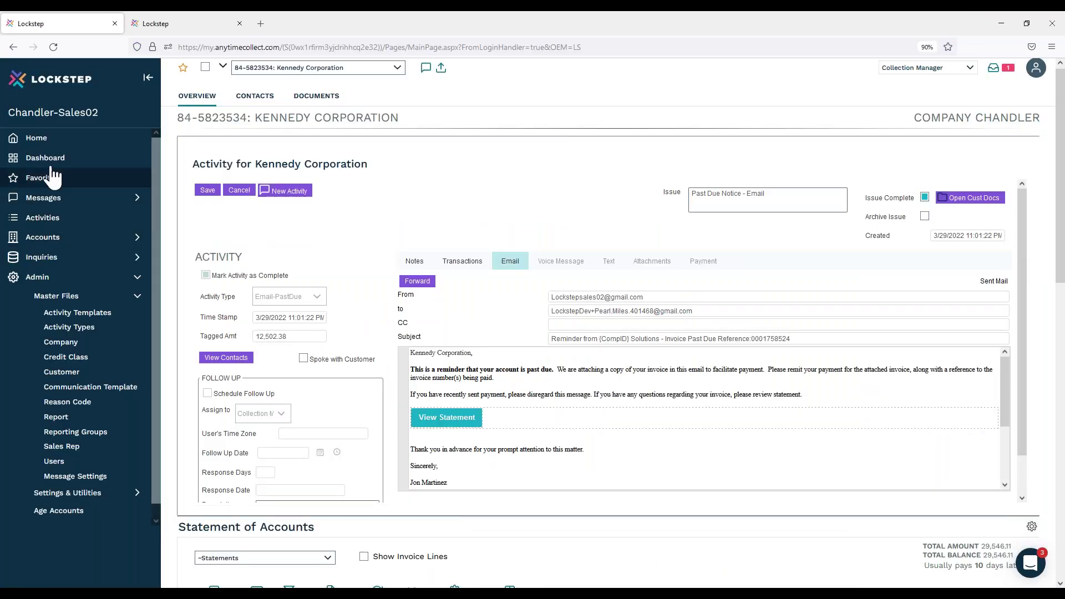
pyautogui.click(61, 140)
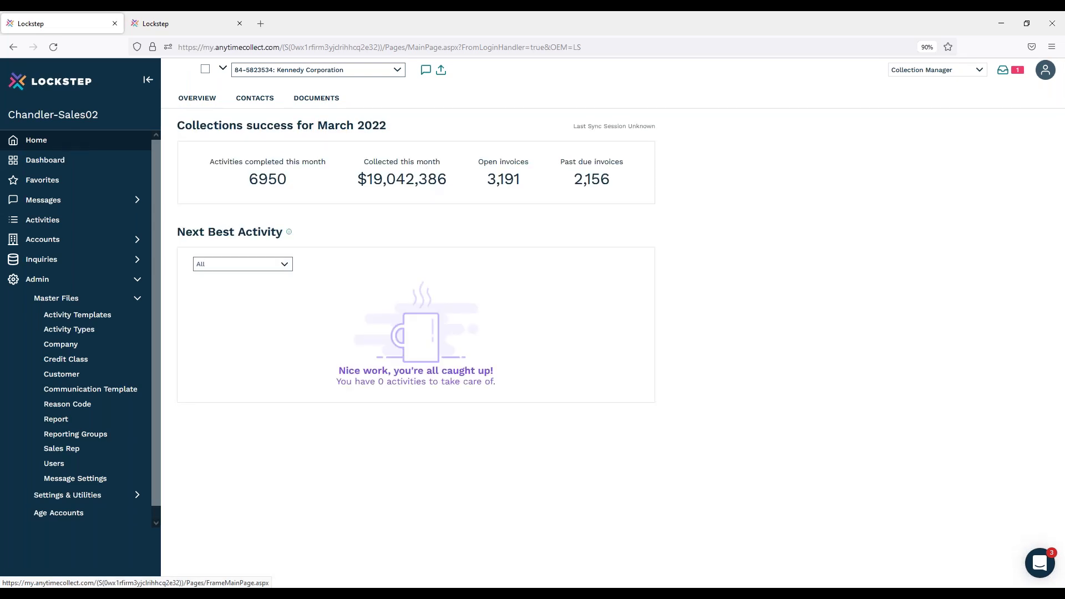
pyautogui.click(240, 23)
# Switch the user view from Collection Manager to an individual collector to show that person's Next Best Activity list
pyautogui.click(902, 71)
pyautogui.click(898, 97)
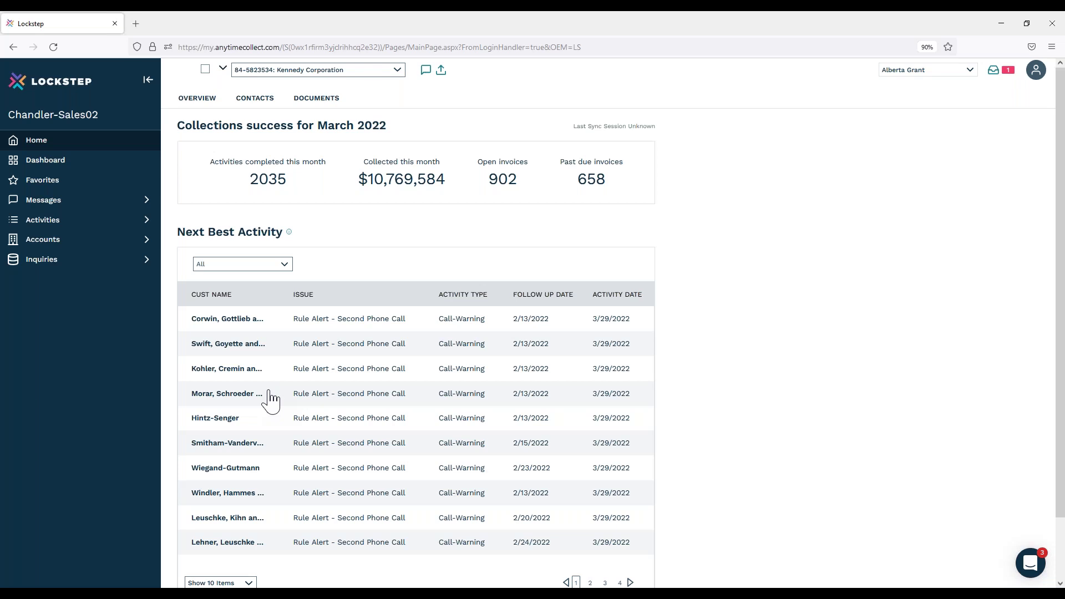
# List the message alerts, then open the Second Phone Call activity for Corwin, Gottlieb and Morar and view its Lockstep credit score breakdown
pyautogui.click(109, 203)
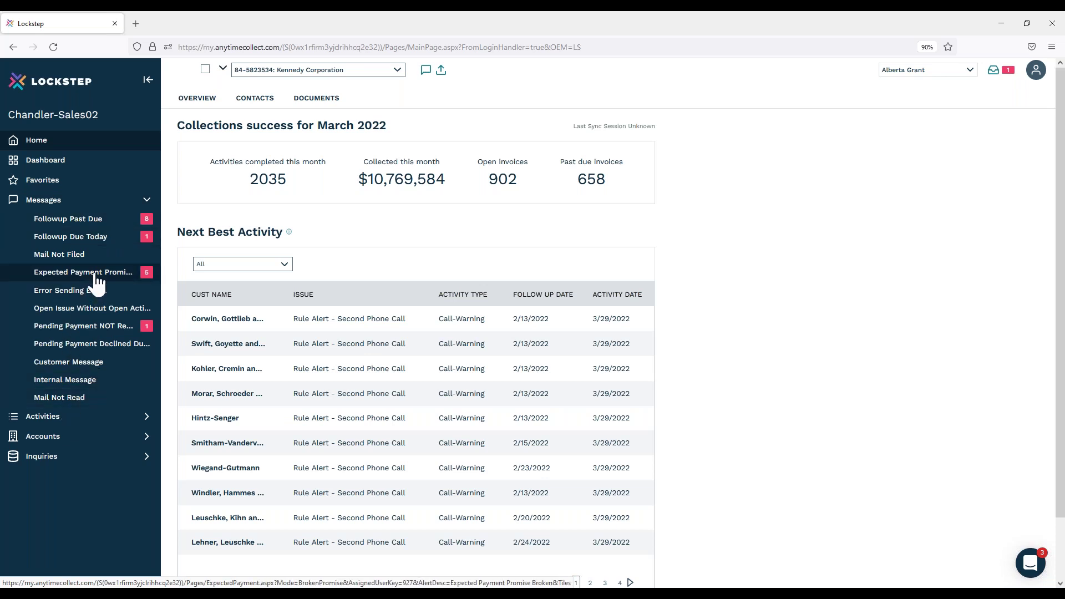
pyautogui.click(236, 322)
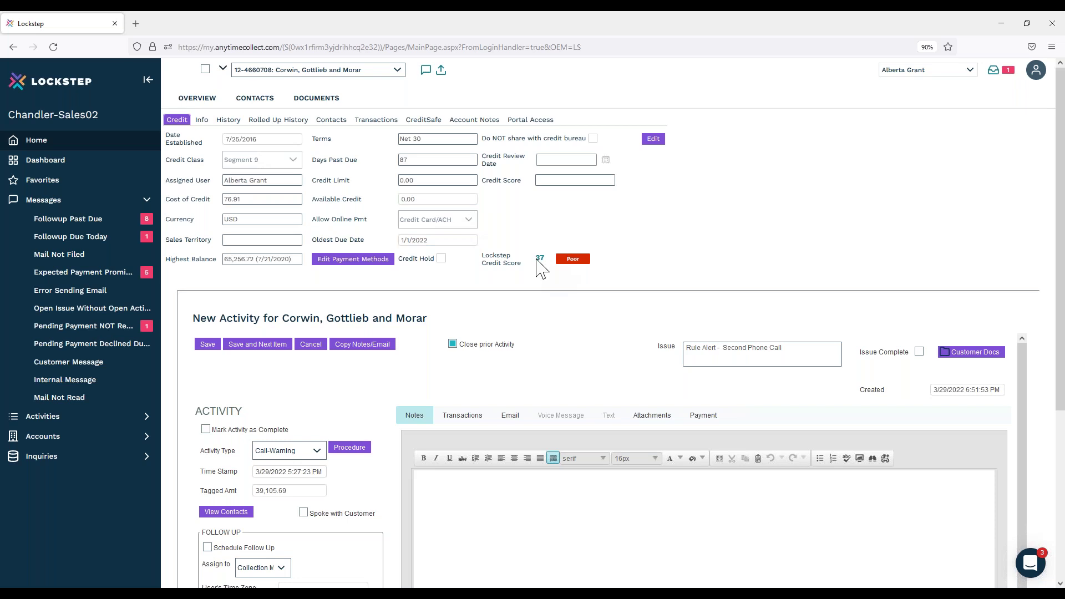
pyautogui.click(538, 259)
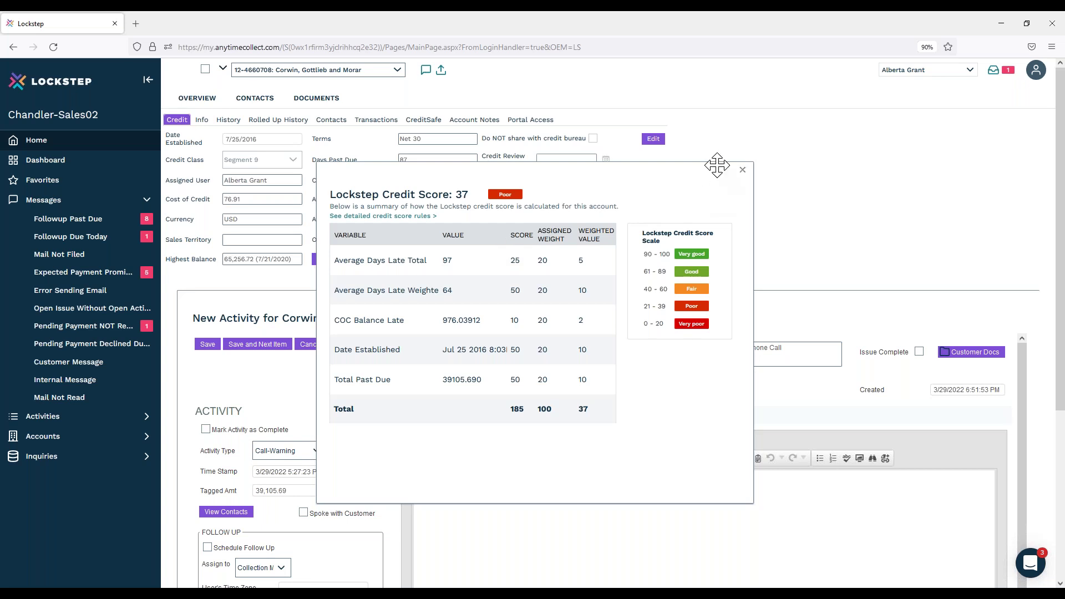
pyautogui.click(742, 170)
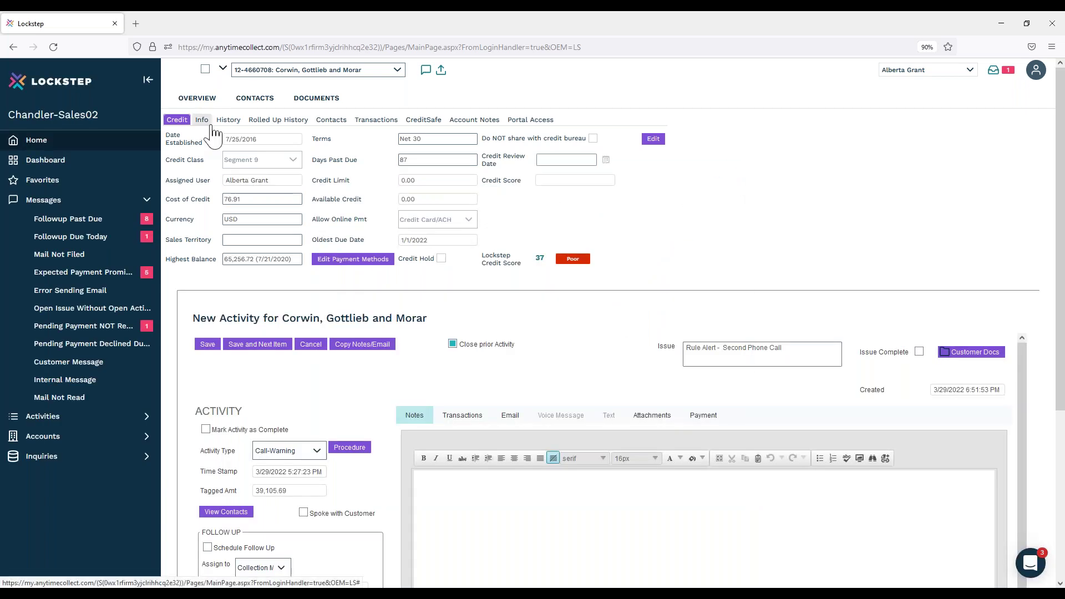
# Review the customer's payment history, transactions and portal access records, then collapse the account details above the activity
pyautogui.click(227, 120)
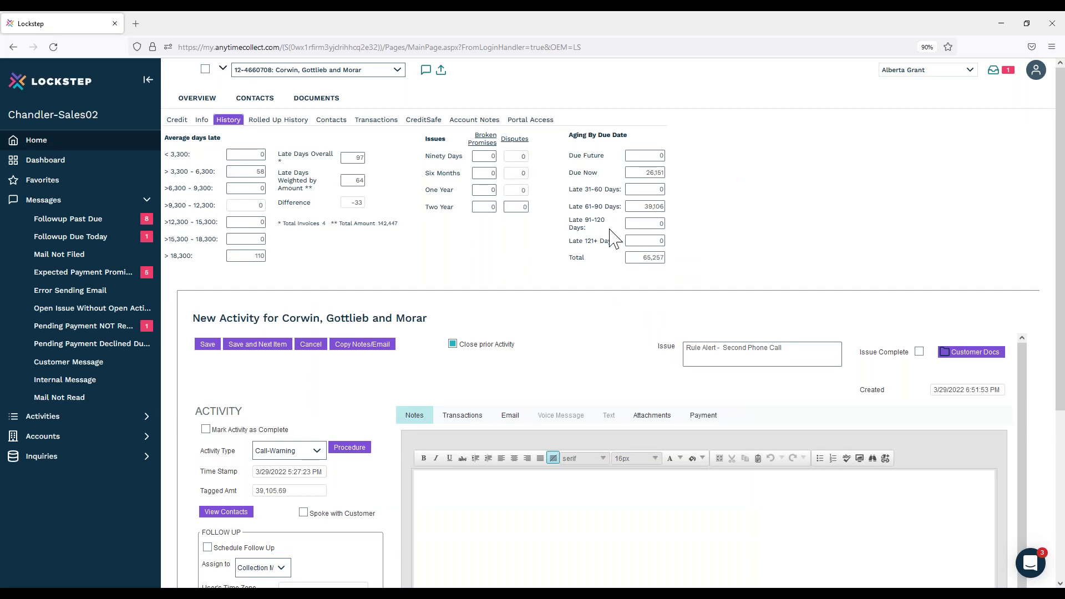
pyautogui.click(375, 121)
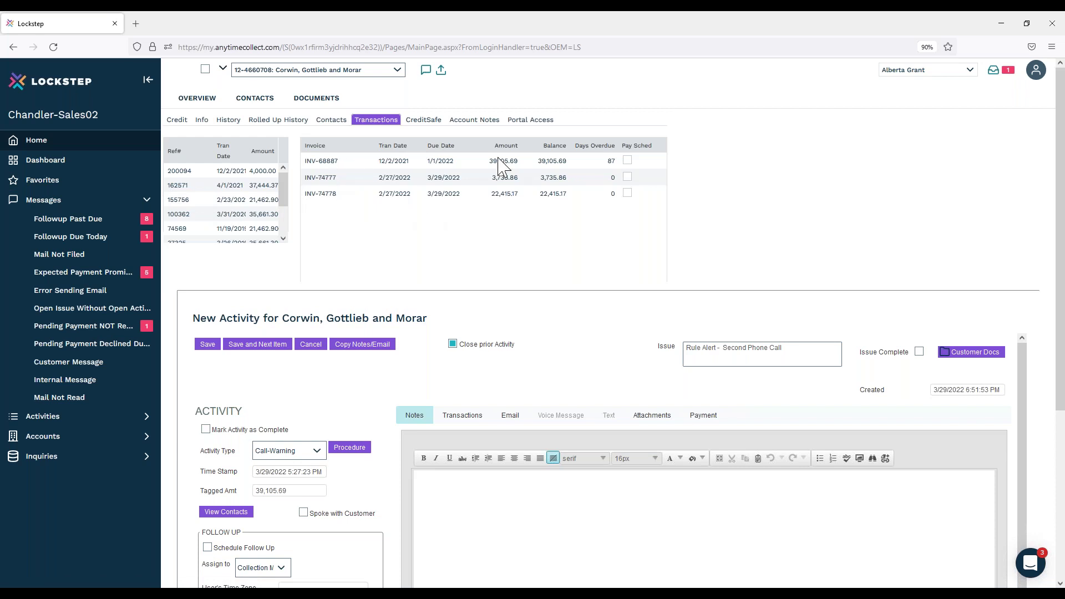
pyautogui.click(510, 122)
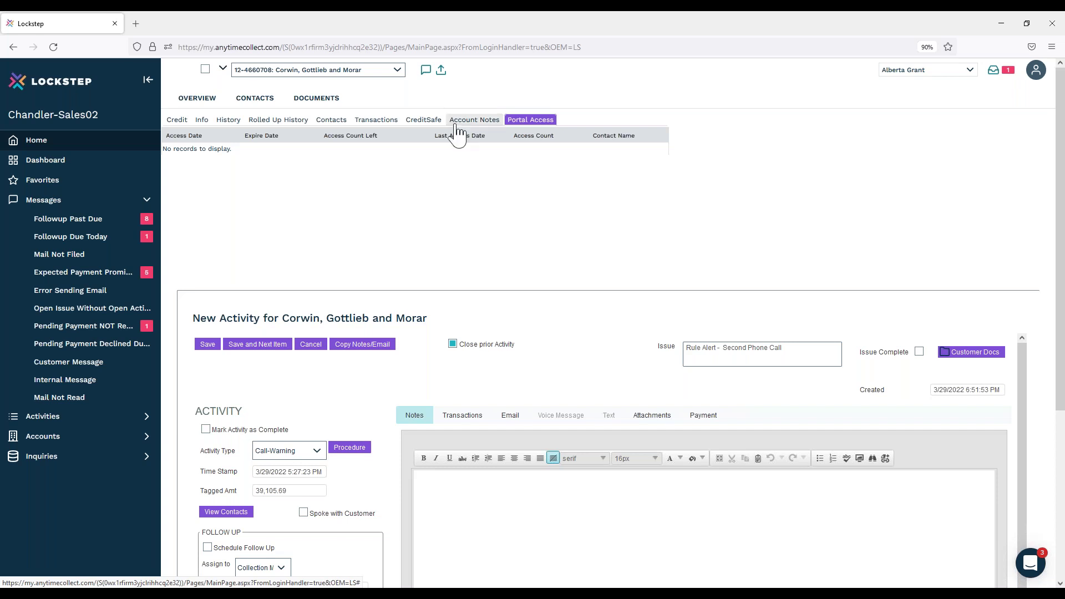
pyautogui.click(223, 69)
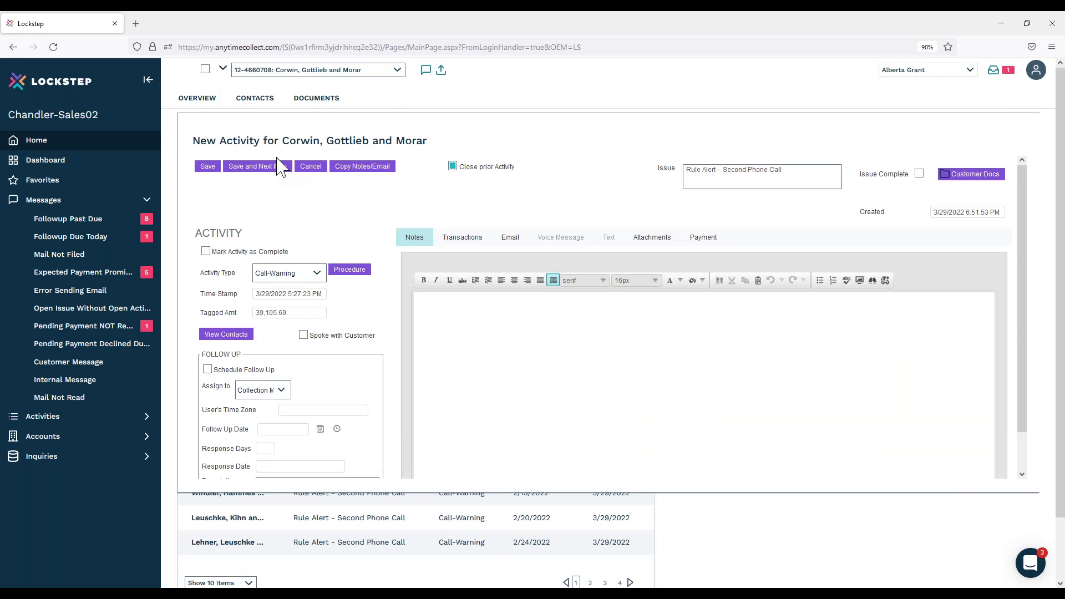
# Review the new activity's email form with its template list and the reports available as attachments, without choosing any
pyautogui.click(511, 240)
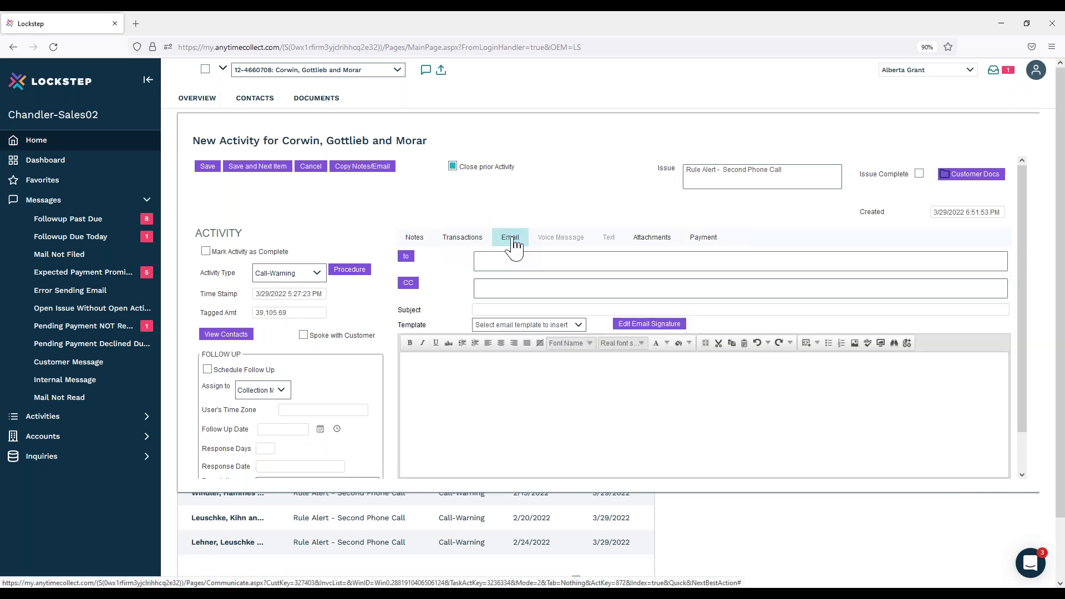
pyautogui.click(541, 324)
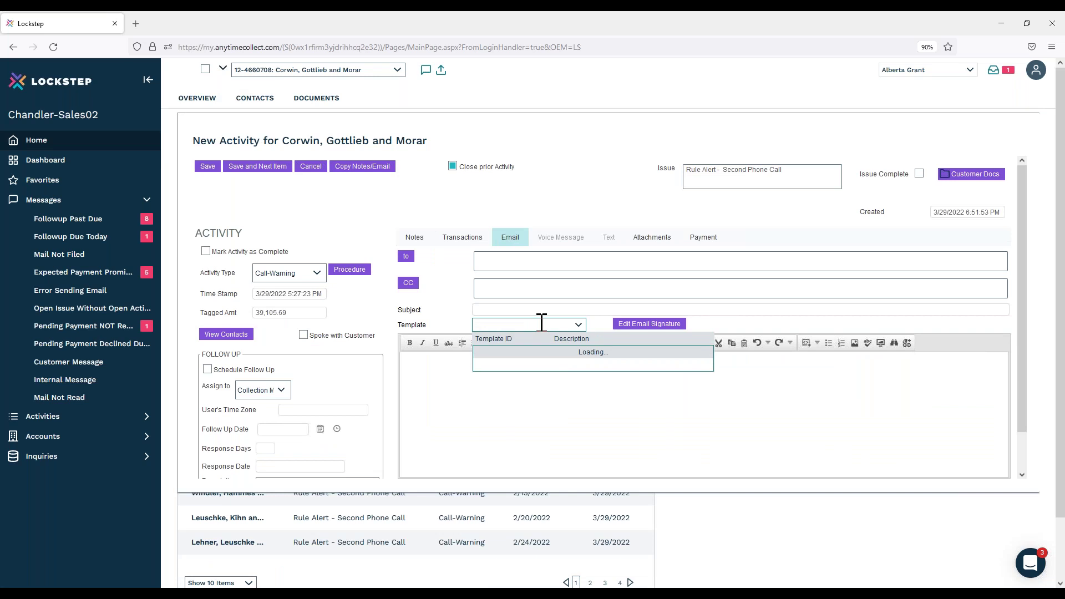
pyautogui.click(456, 282)
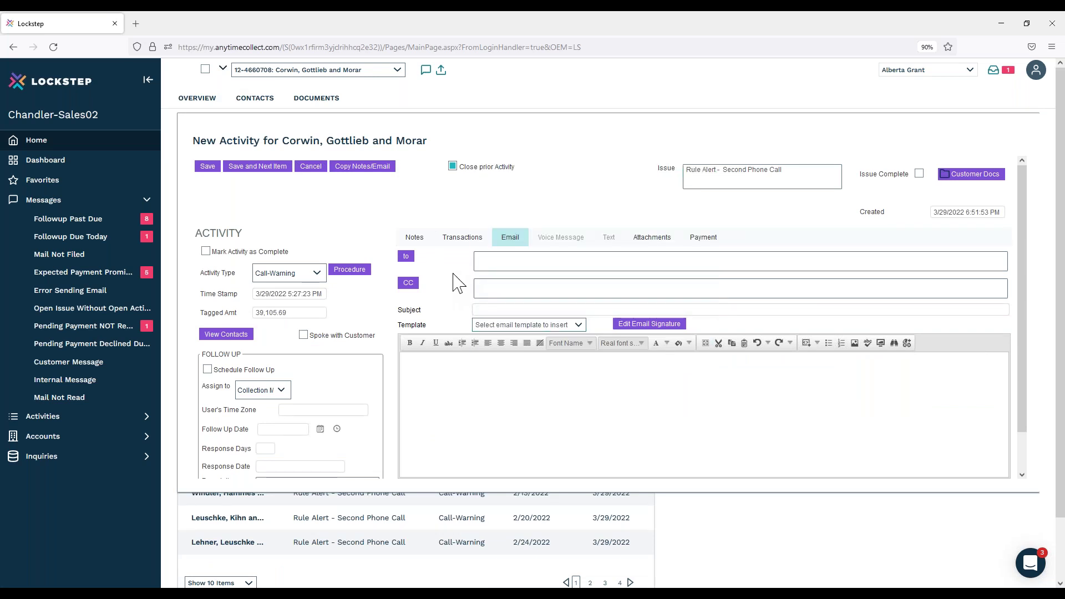
pyautogui.click(668, 243)
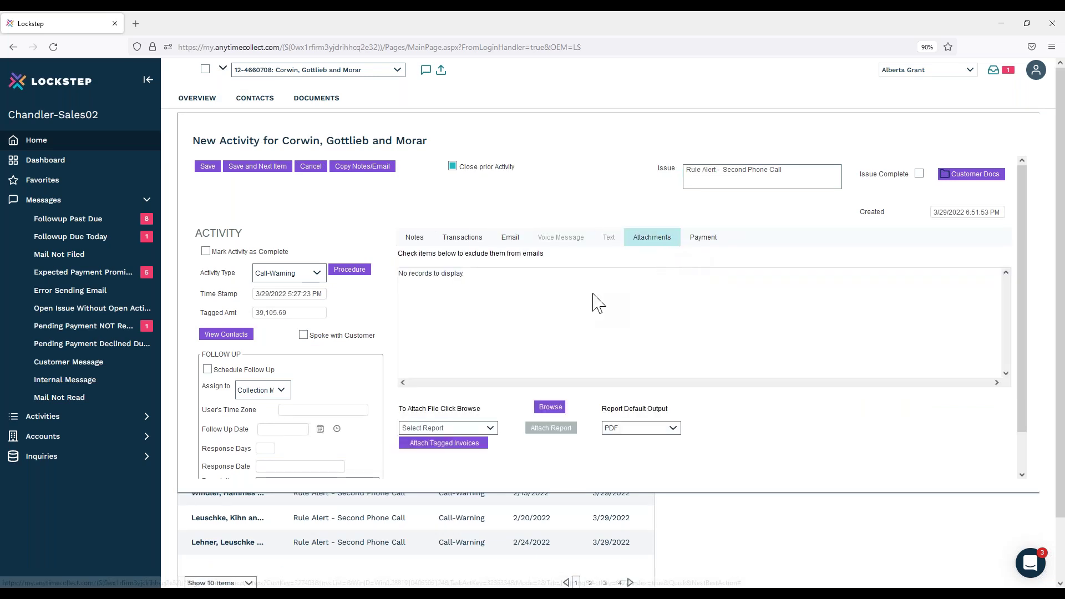
pyautogui.click(446, 430)
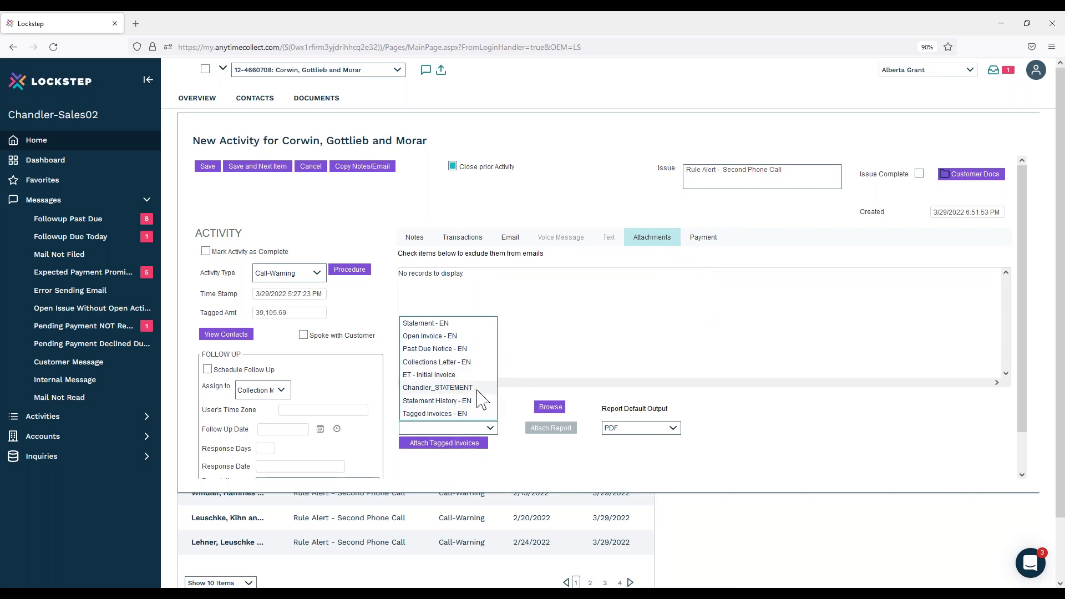
pyautogui.click(519, 469)
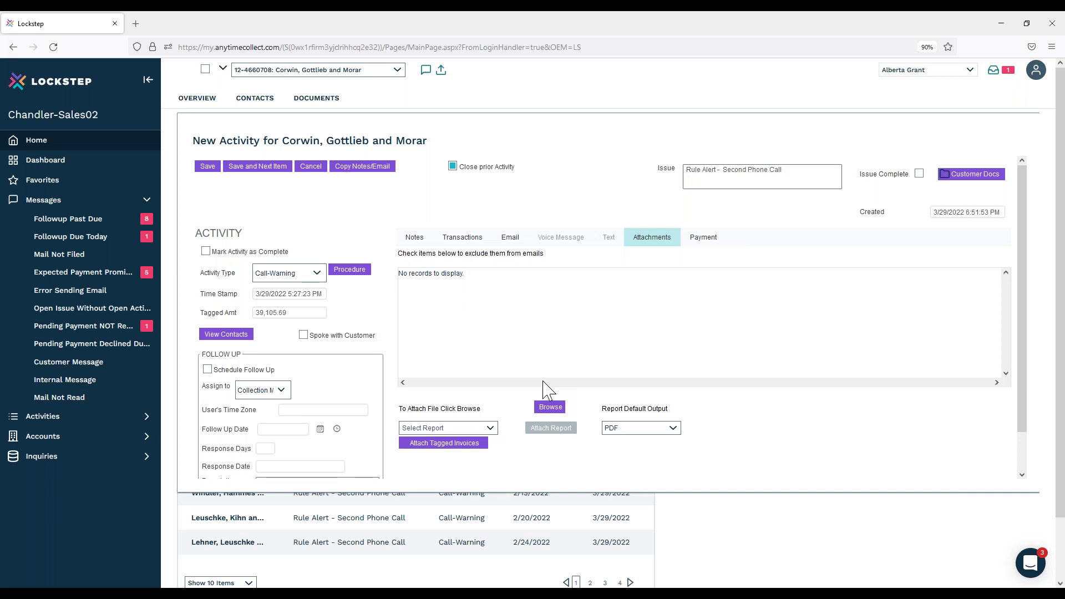
# Enter an expected payment for the activity with pay-by date 4/8/2022 and mark it as promised by the customer
pyautogui.click(699, 239)
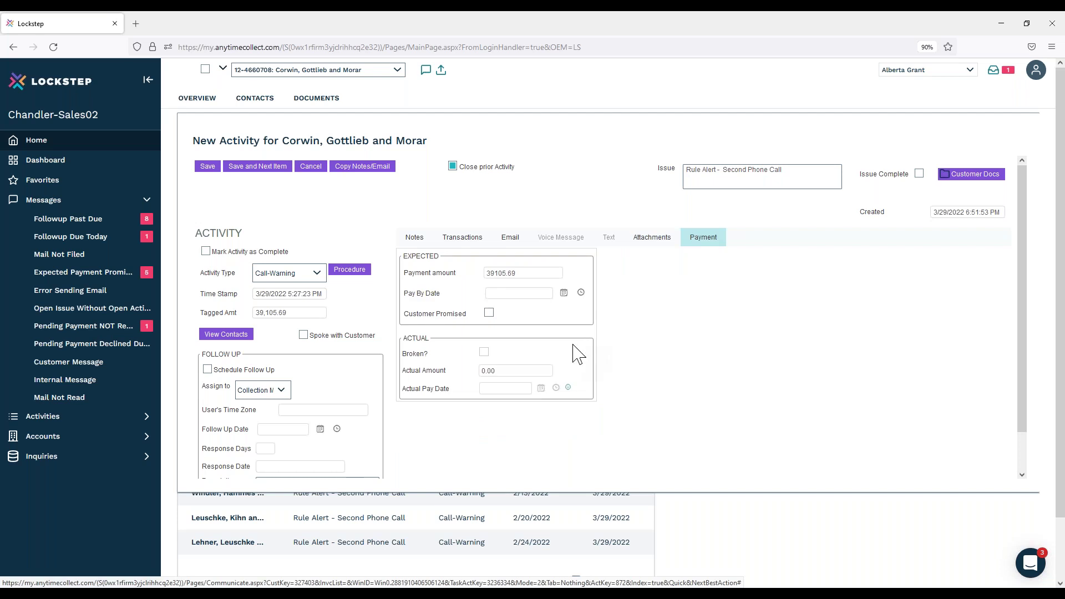
pyautogui.click(563, 292)
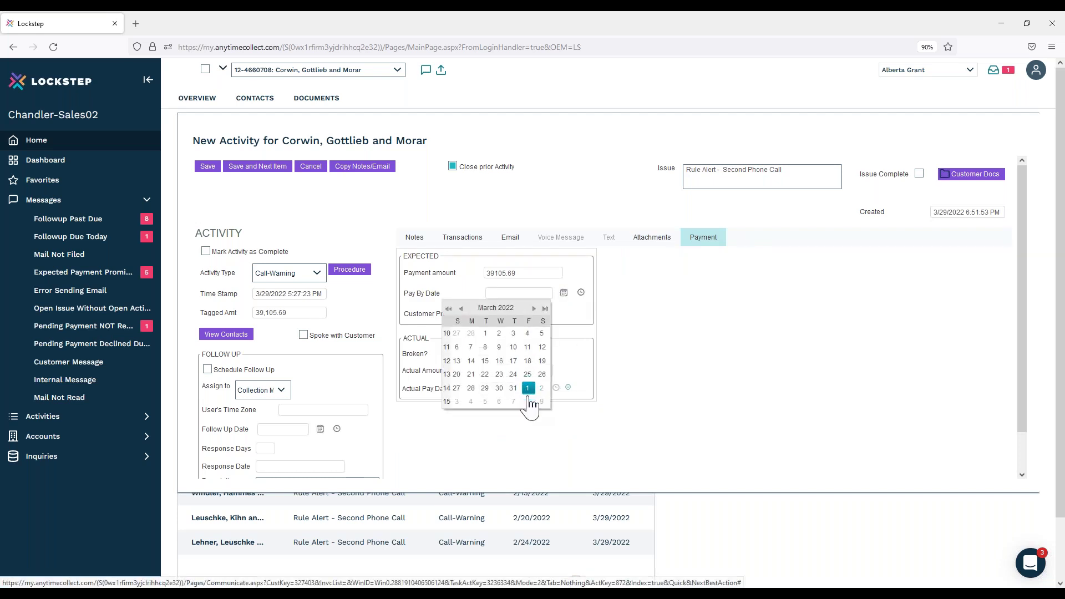
pyautogui.click(528, 401)
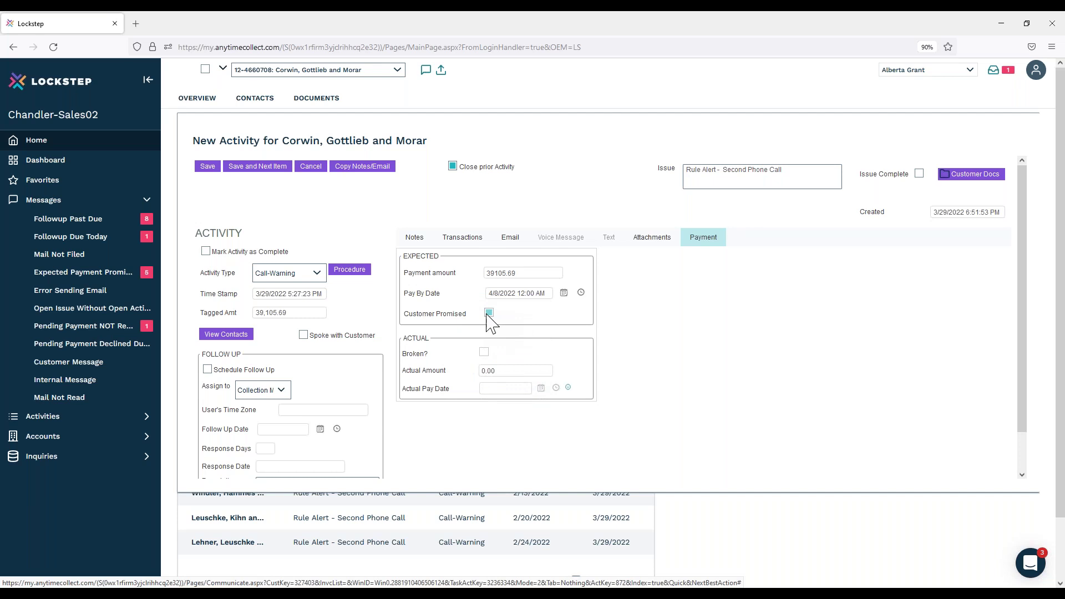
pyautogui.click(489, 313)
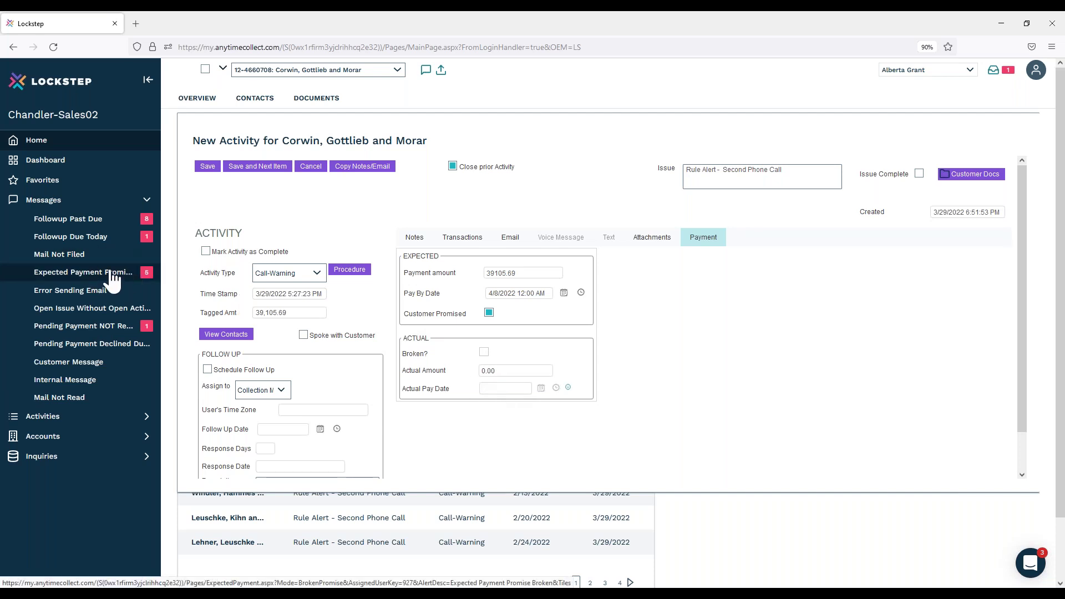
# Try scheduling a follow-up for 4/6/2022 on the activity, cancelling the activity without saving
pyautogui.click(208, 369)
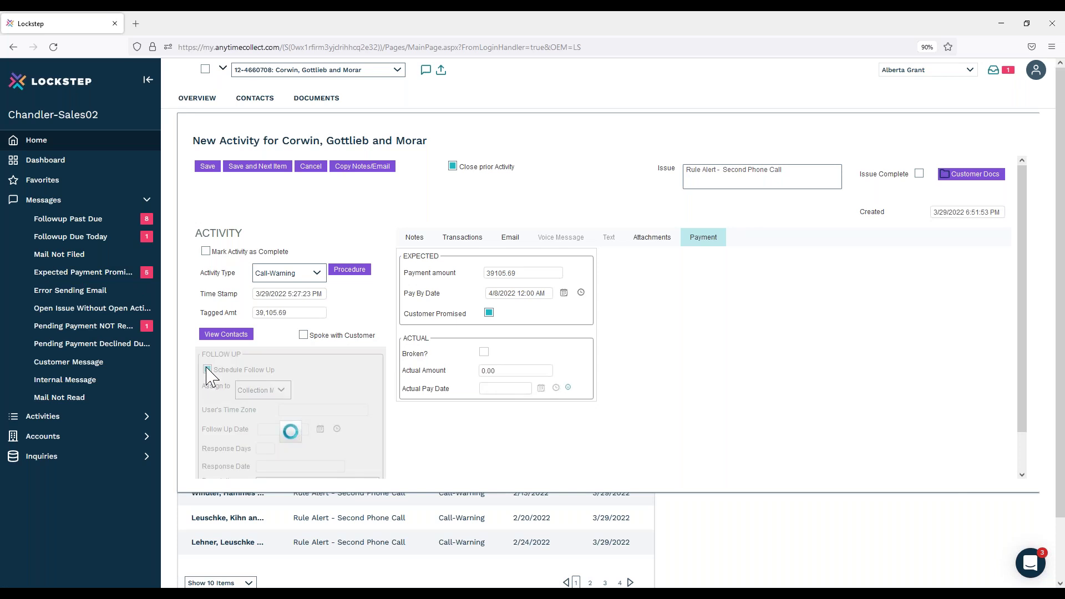
pyautogui.click(320, 429)
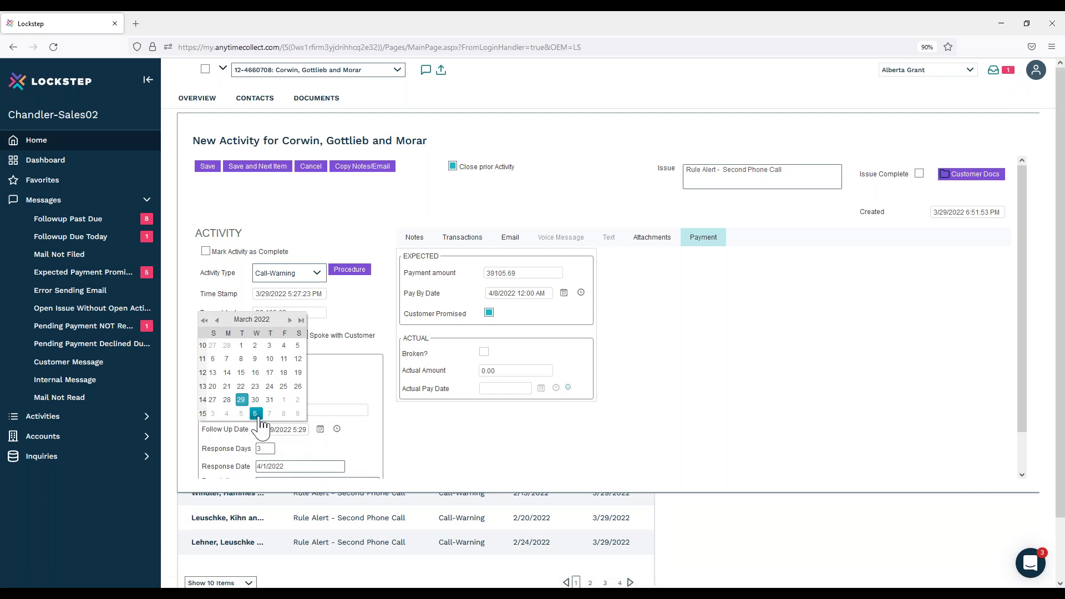
pyautogui.click(255, 414)
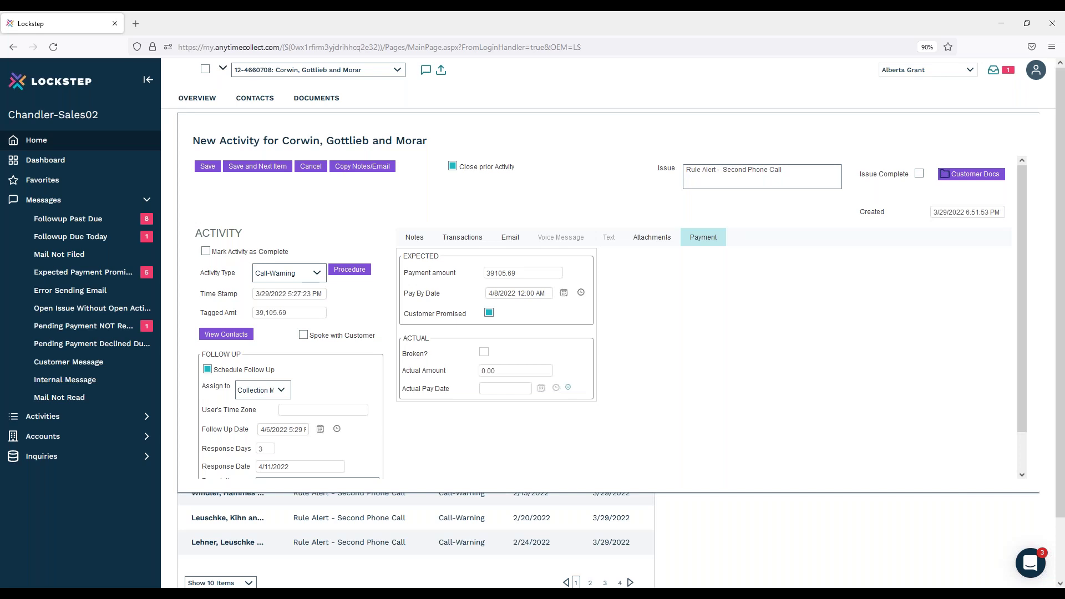
pyautogui.click(311, 168)
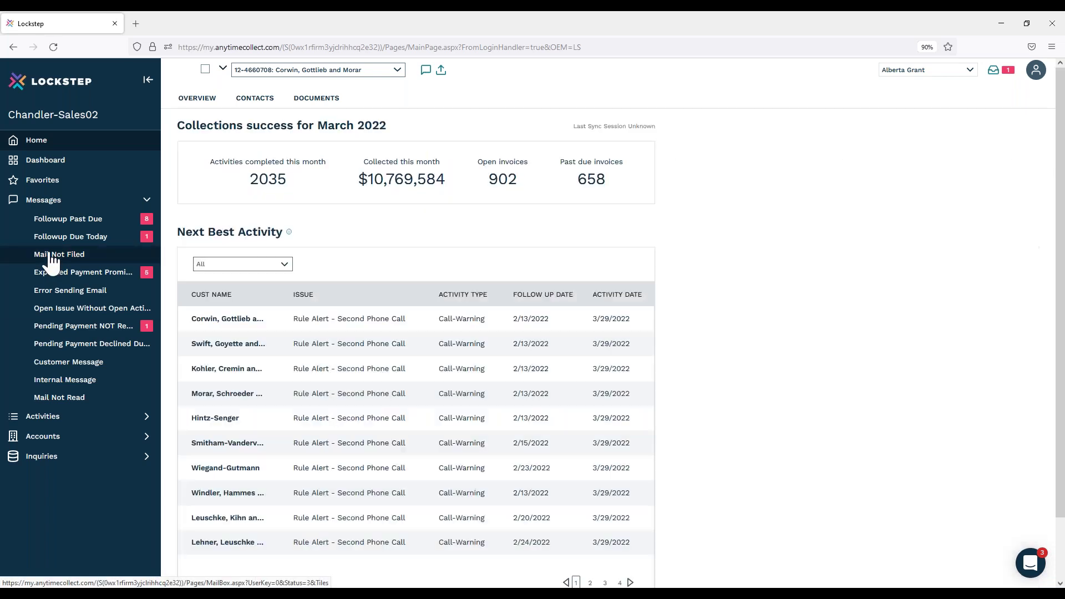
# Open the collections dashboard and view the available options of its Collector and Company filters
pyautogui.click(45, 161)
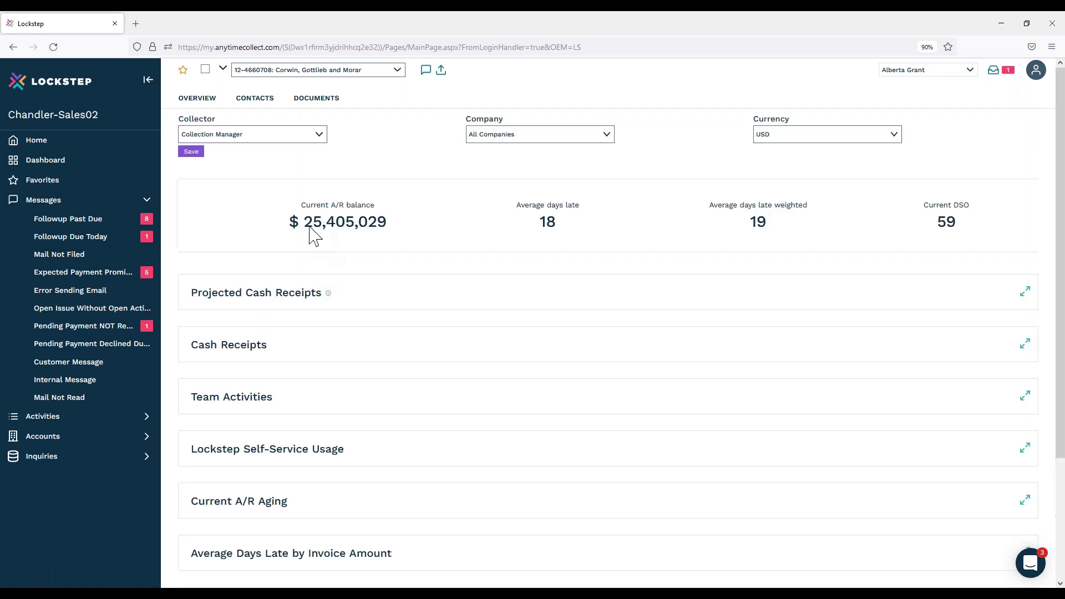
pyautogui.click(248, 145)
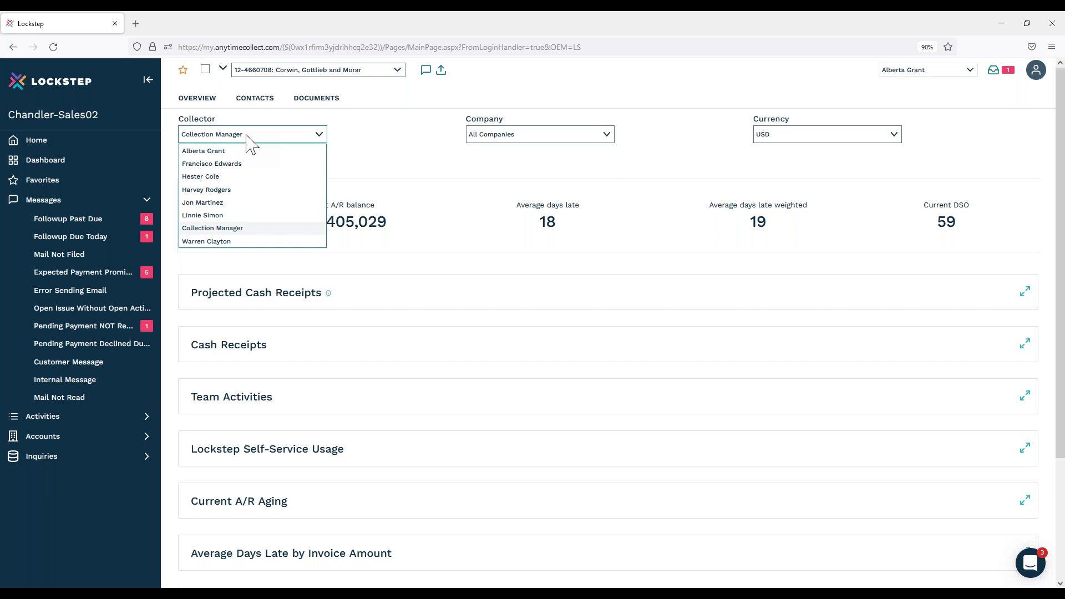
pyautogui.click(503, 137)
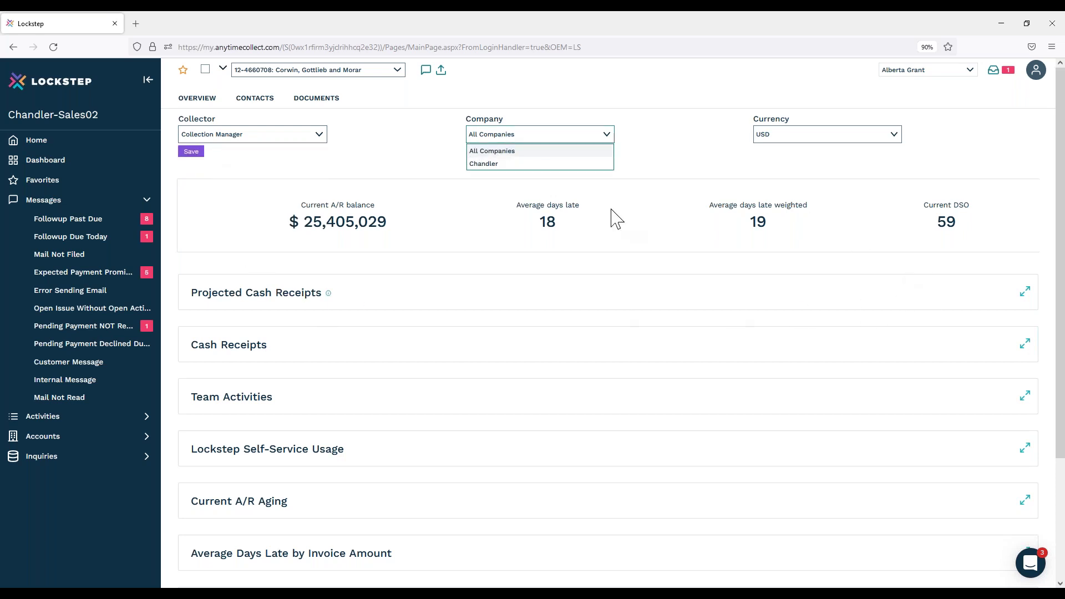
# Expand the Projected Cash Receipts and Cash Receipts sections and examine the monthly projections through May 2022
pyautogui.click(379, 302)
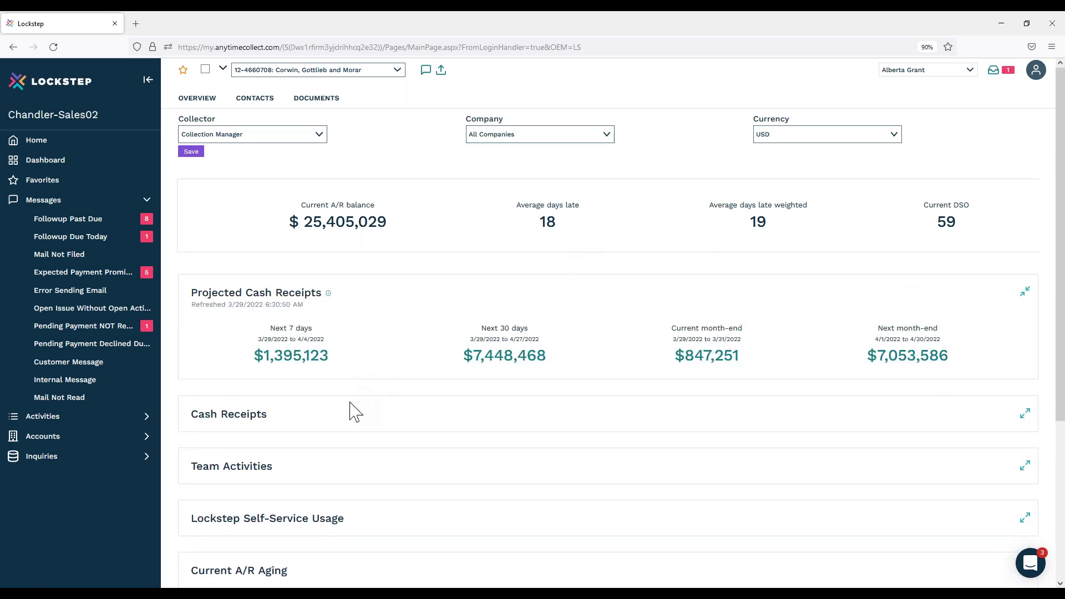
pyautogui.click(352, 421)
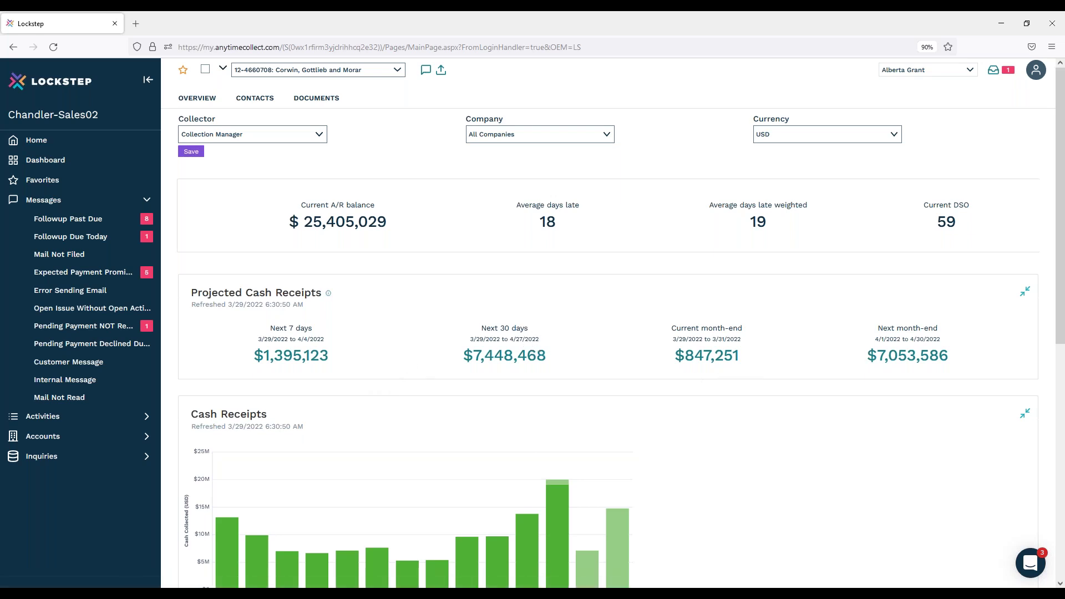
pyautogui.scroll(-2, 727, 361)
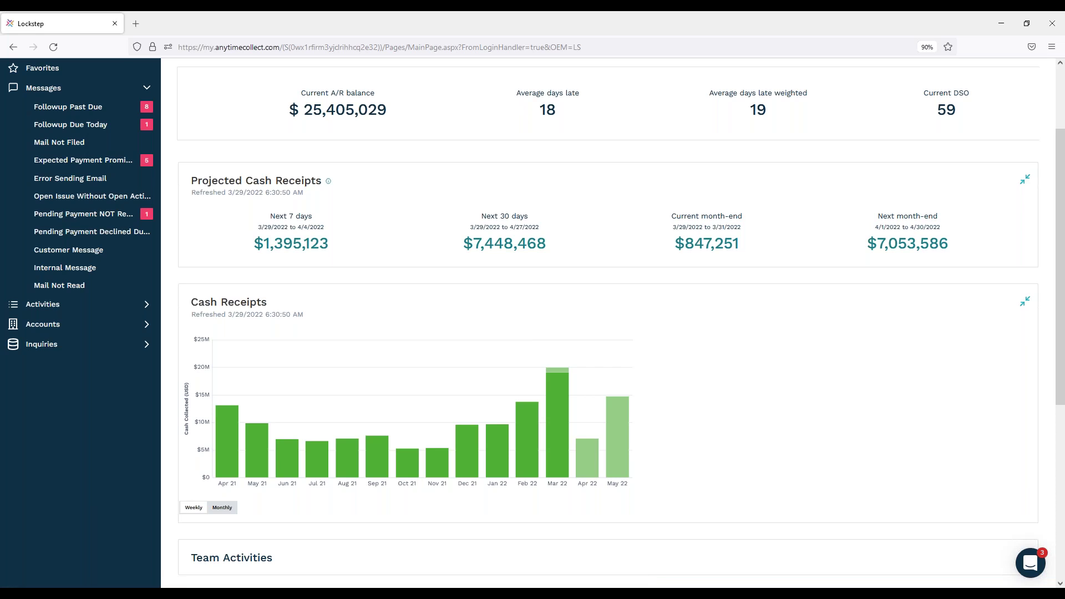
pyautogui.moveTo(562, 413)
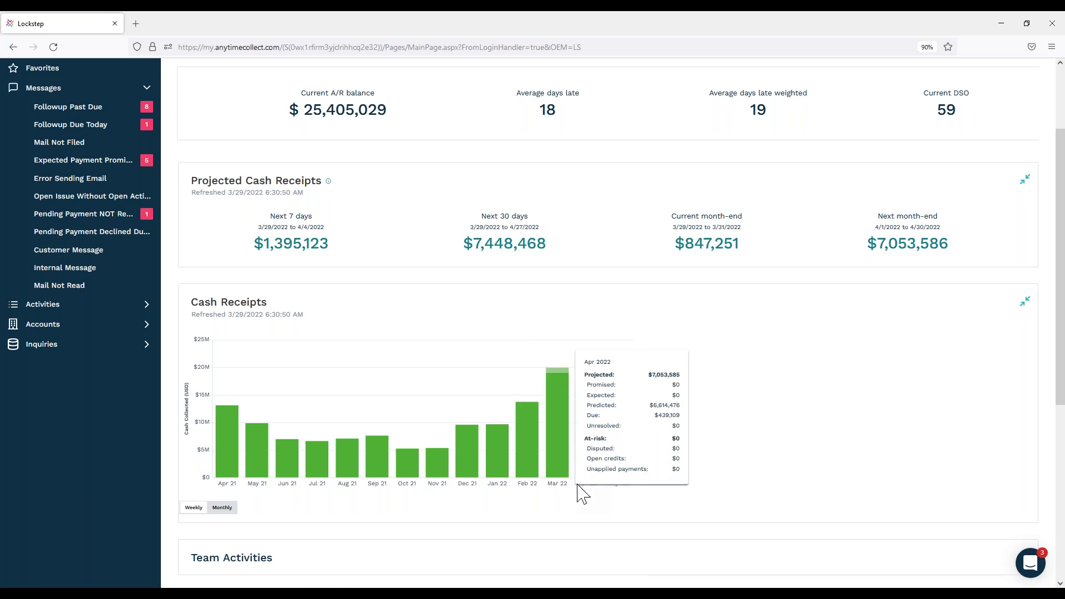
pyautogui.moveTo(617, 415)
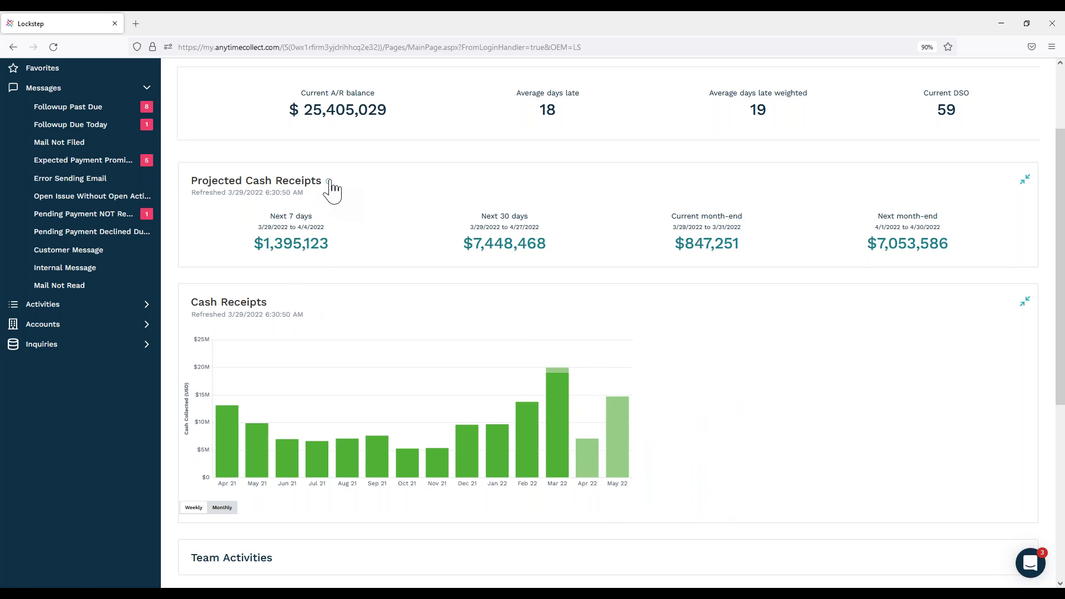
pyautogui.moveTo(328, 182)
# Expand the Team Activities section to examine figures per team member and view its reporting period options
pyautogui.scroll(-5, 399, 302)
pyautogui.click(357, 253)
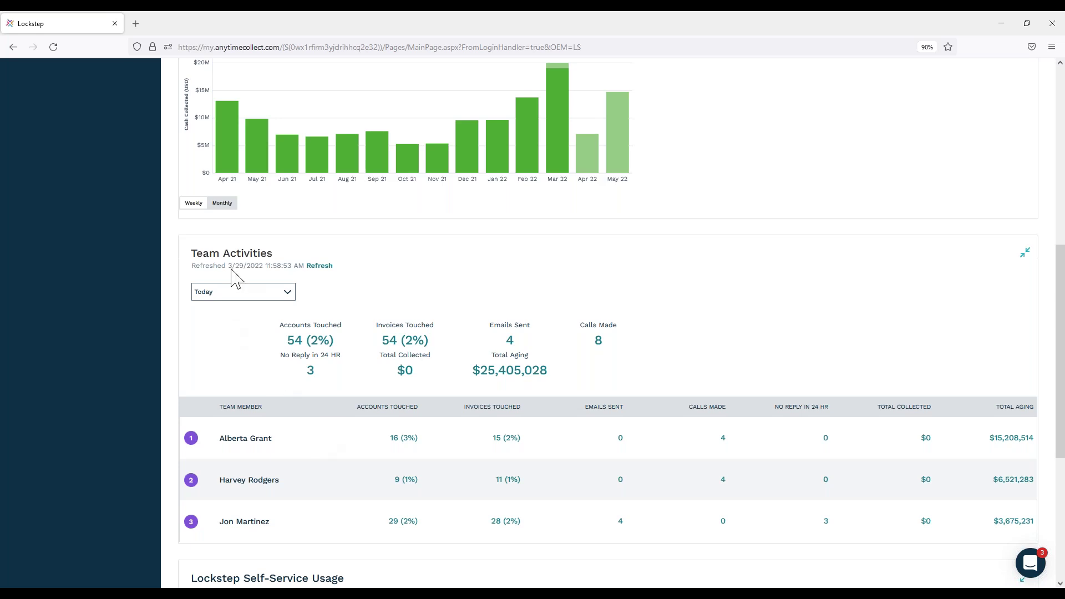
pyautogui.click(259, 297)
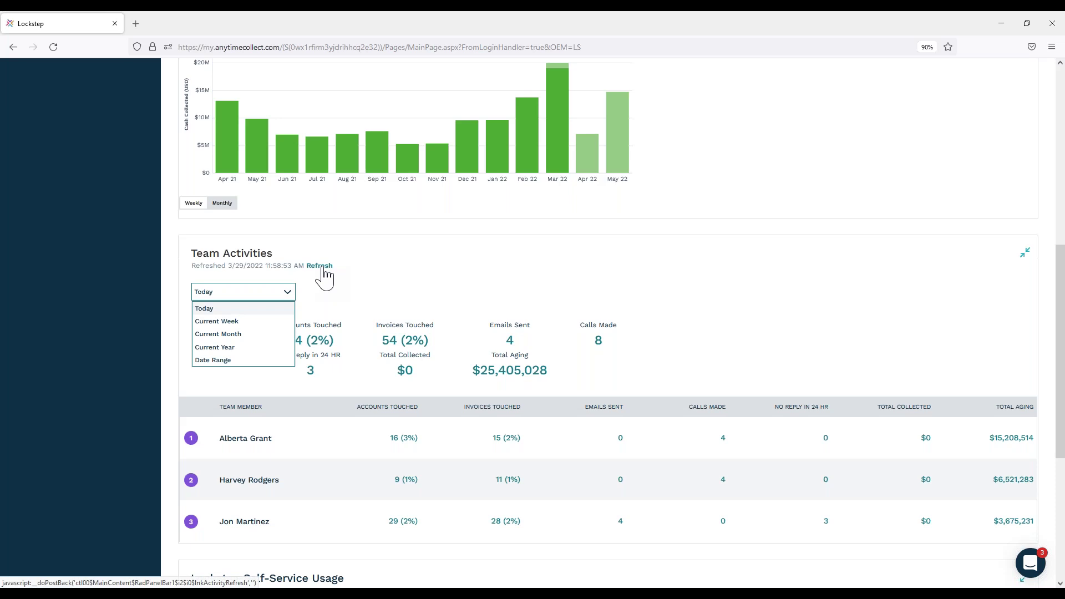
# Expand the Lockstep Self-Service Usage section and examine the customer portal visit and payment figures
pyautogui.scroll(-5, 361, 333)
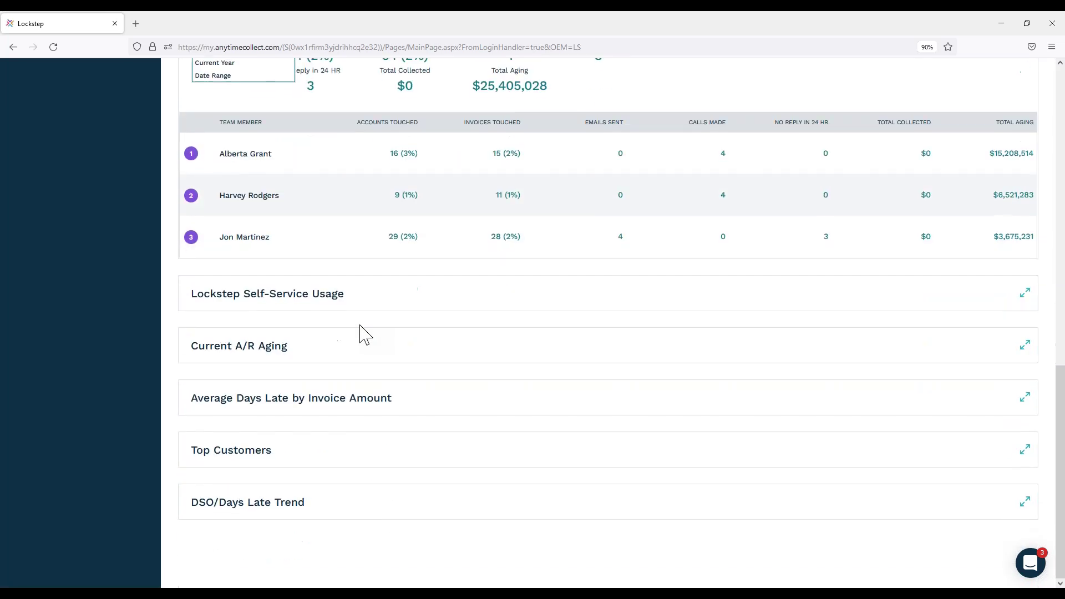
pyautogui.click(351, 298)
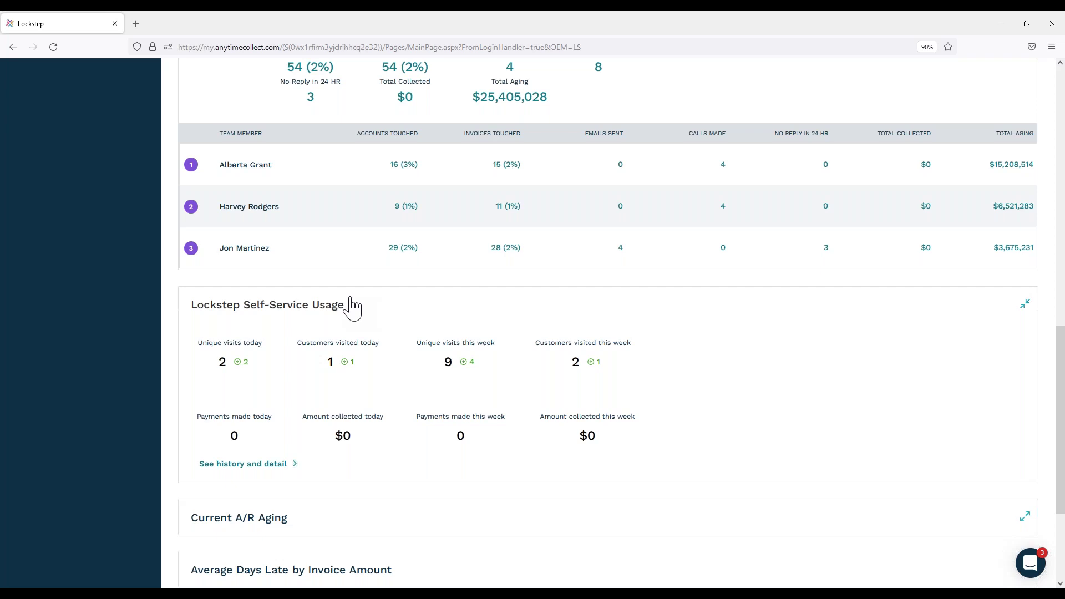
pyautogui.scroll(-3, 360, 444)
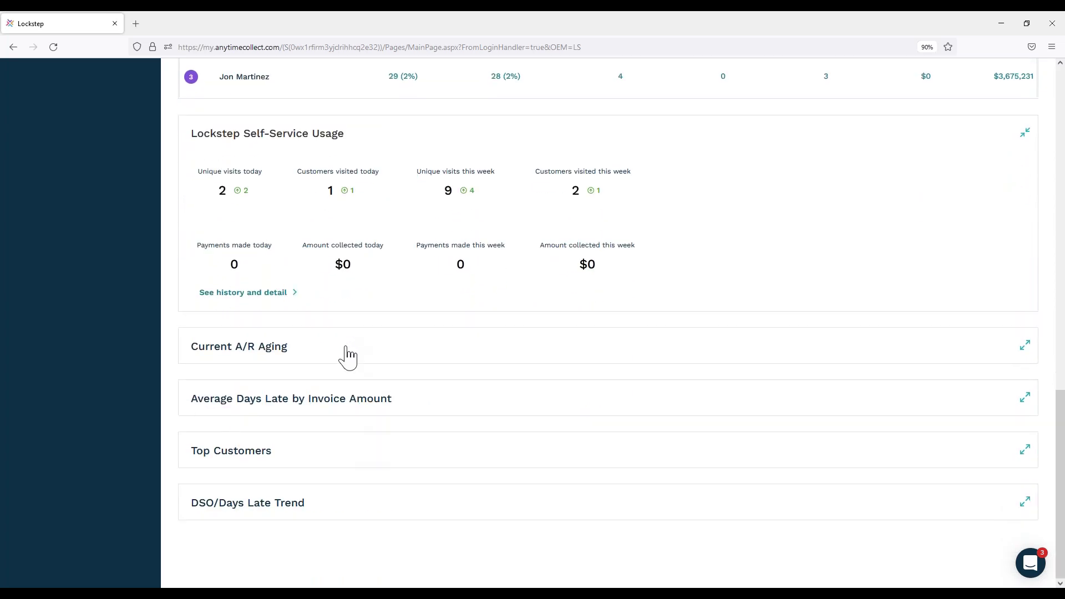
# Expand the Current A/R Aging section, viewing its date basis options, and the Average Days Late by Invoice Amount section
pyautogui.click(345, 350)
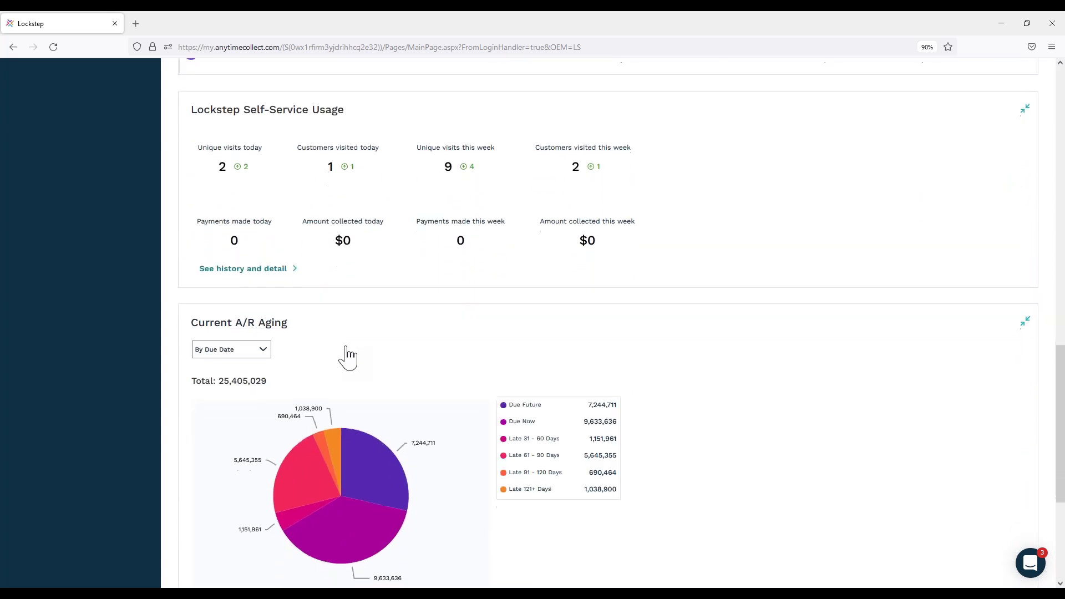
pyautogui.click(244, 328)
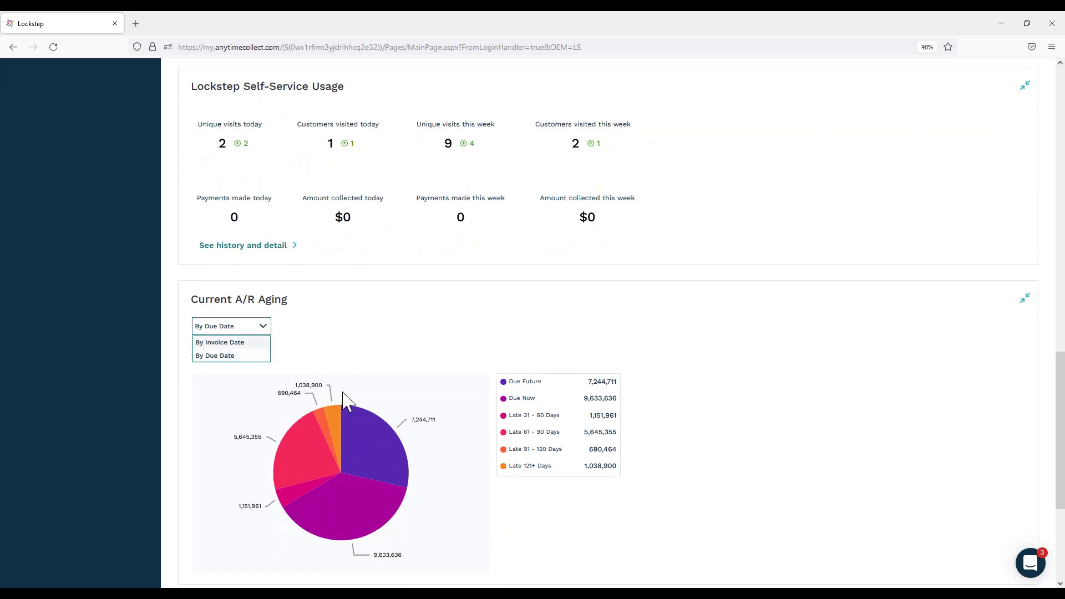
pyautogui.scroll(-4, 347, 416)
pyautogui.click(340, 415)
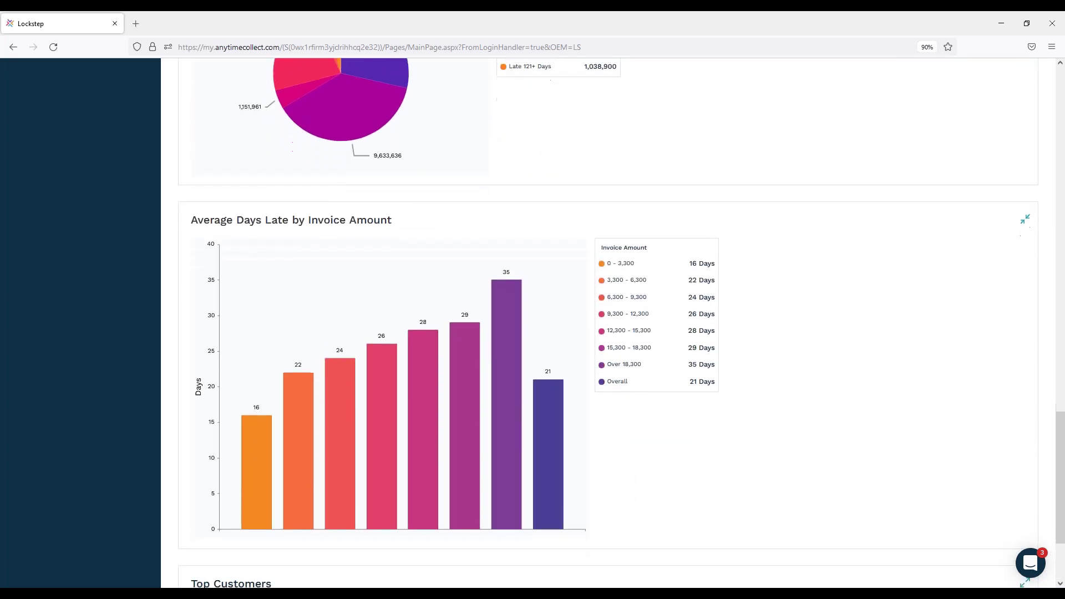
# Expand the Top Customers and DSO/Days Late Trend sections and examine the customer balances and trend charts
pyautogui.scroll(-2, 339, 410)
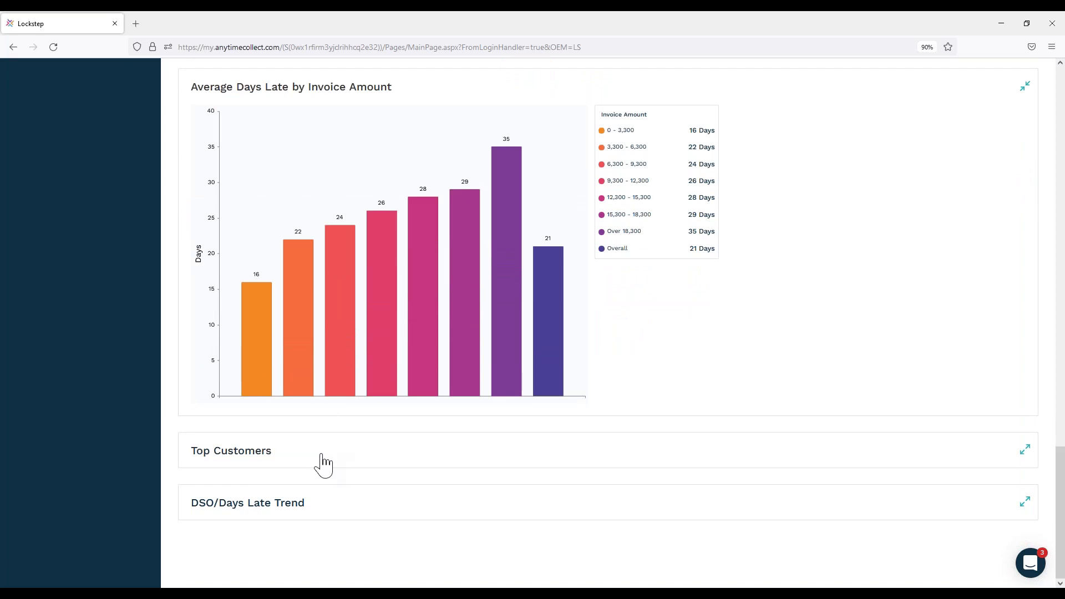
pyautogui.click(320, 463)
pyautogui.scroll(-8, 312, 526)
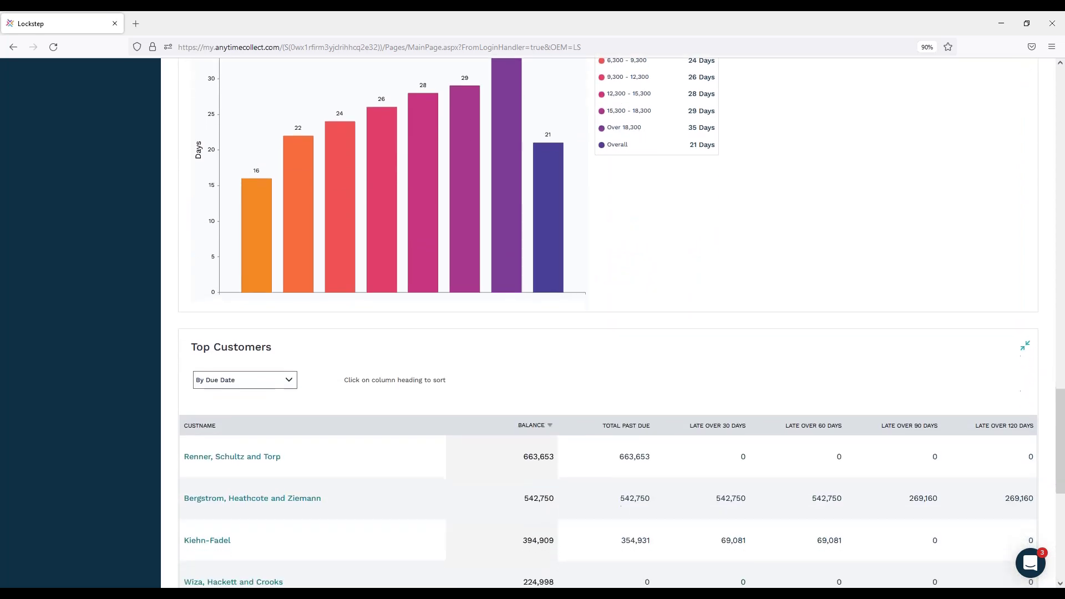
pyautogui.click(311, 516)
pyautogui.scroll(-5, 311, 517)
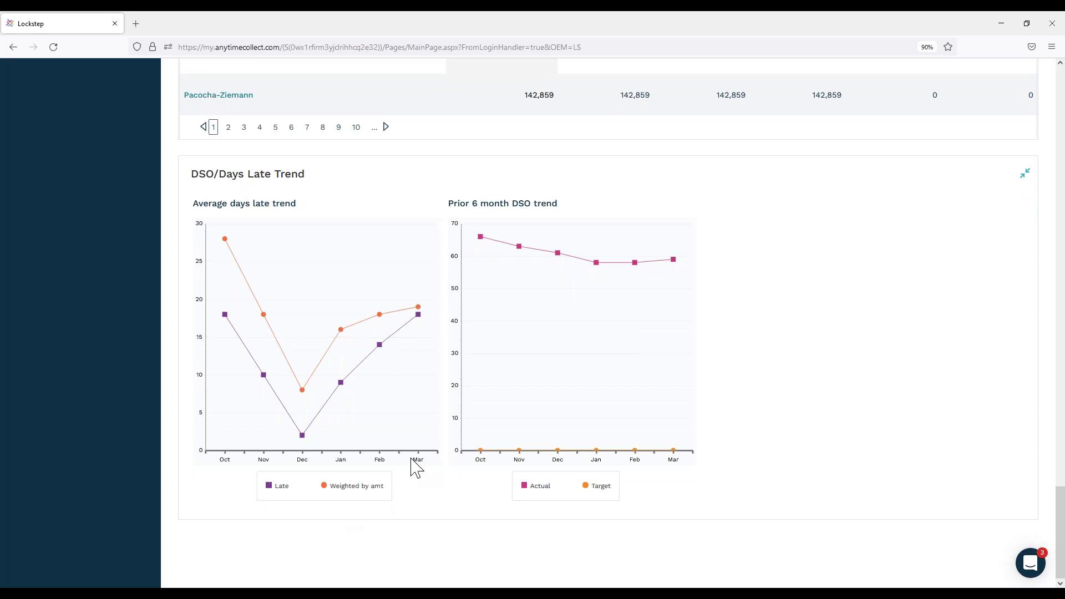
# Open the Invoices inquiry by user and show only the InDispute invoices
pyautogui.scroll(5, 413, 466)
pyautogui.scroll(20, 415, 469)
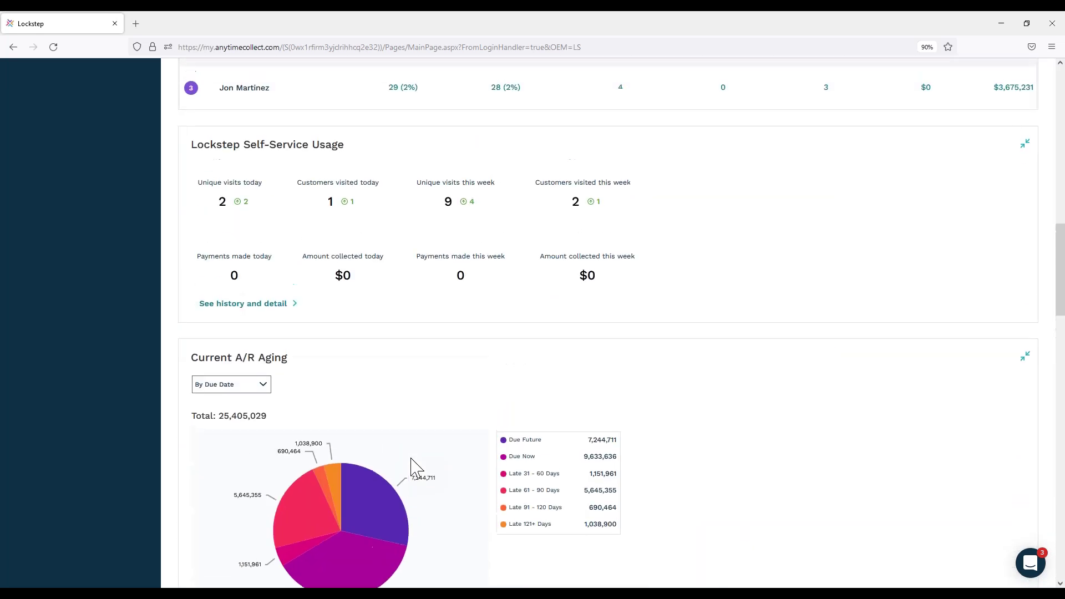
pyautogui.scroll(5, 415, 468)
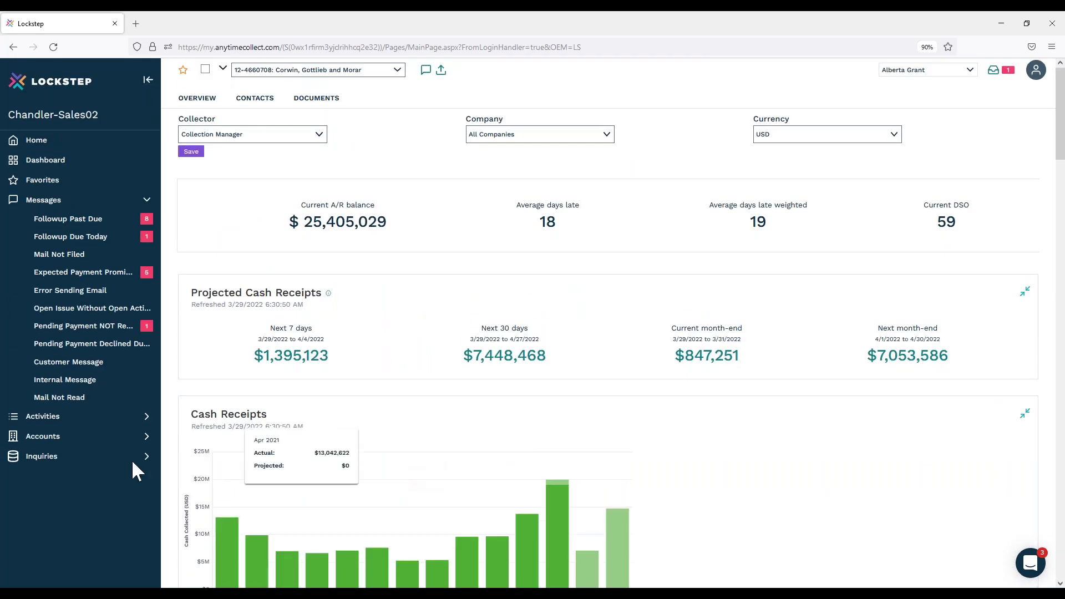
pyautogui.click(109, 451)
pyautogui.click(81, 294)
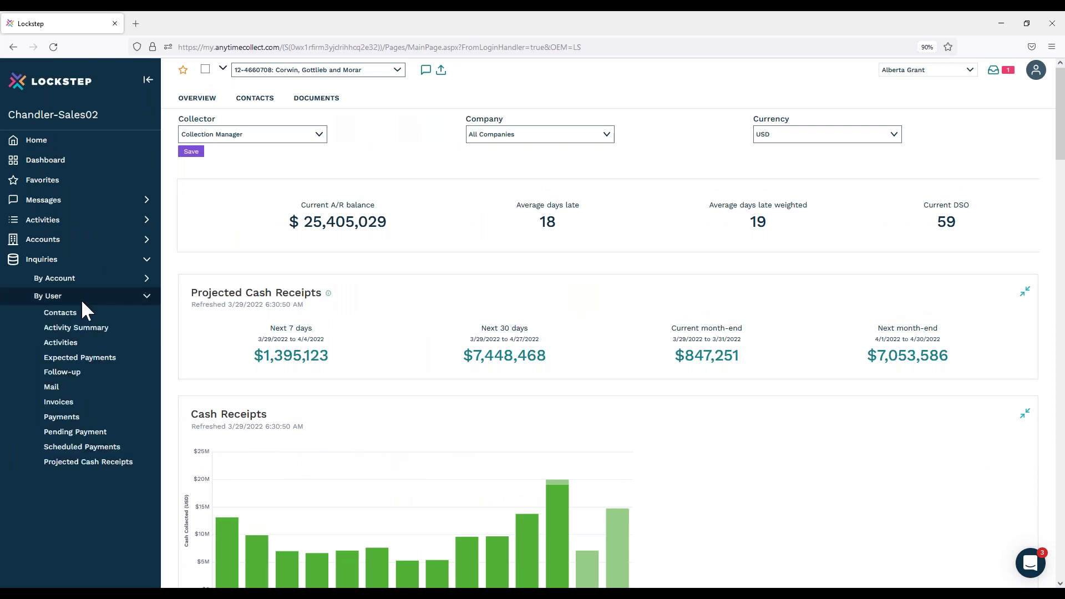
pyautogui.click(60, 403)
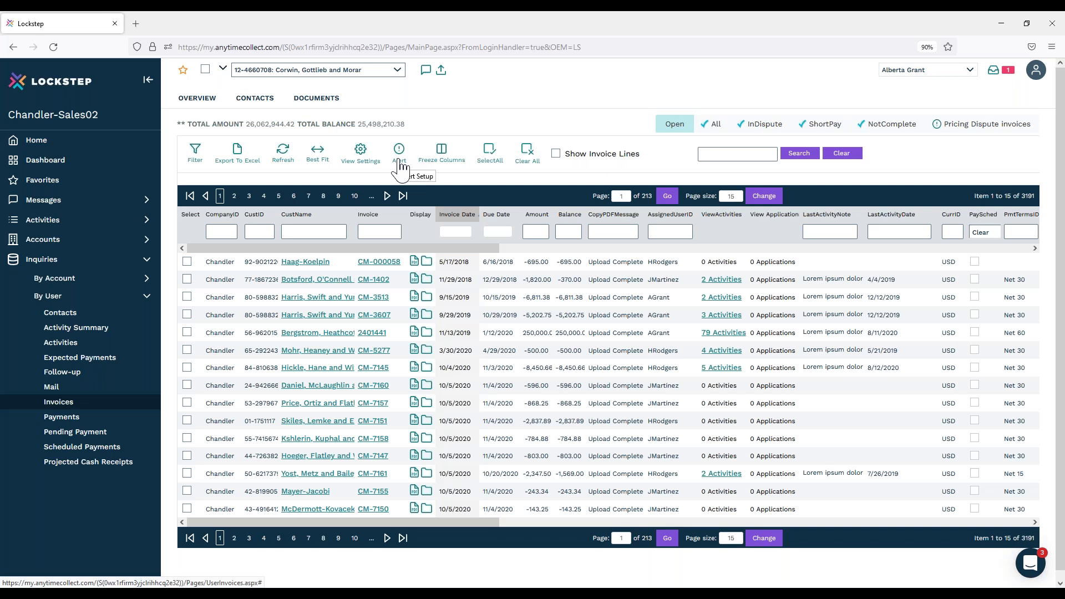
pyautogui.click(760, 129)
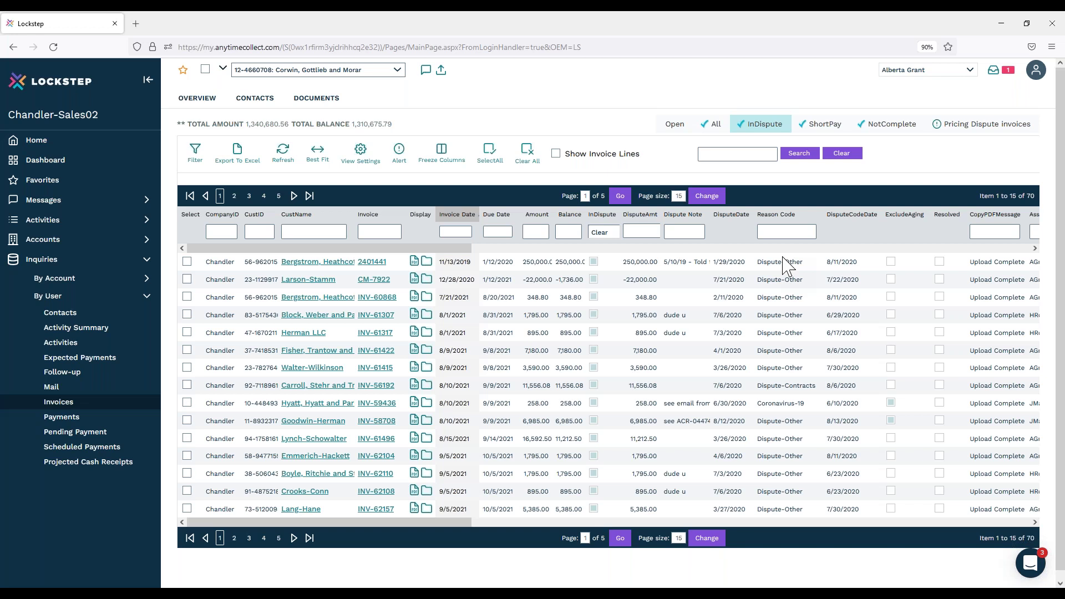
# Switch the invoice inquiry to the ShortPay view, mark it as a favorite and check the Favorites list
pyautogui.click(815, 129)
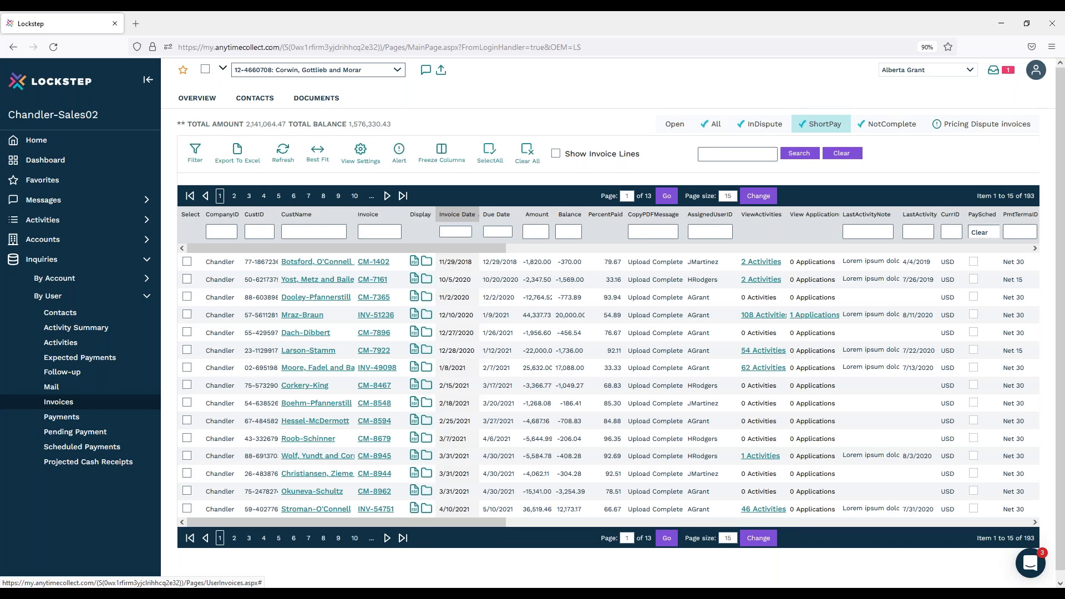
pyautogui.click(183, 70)
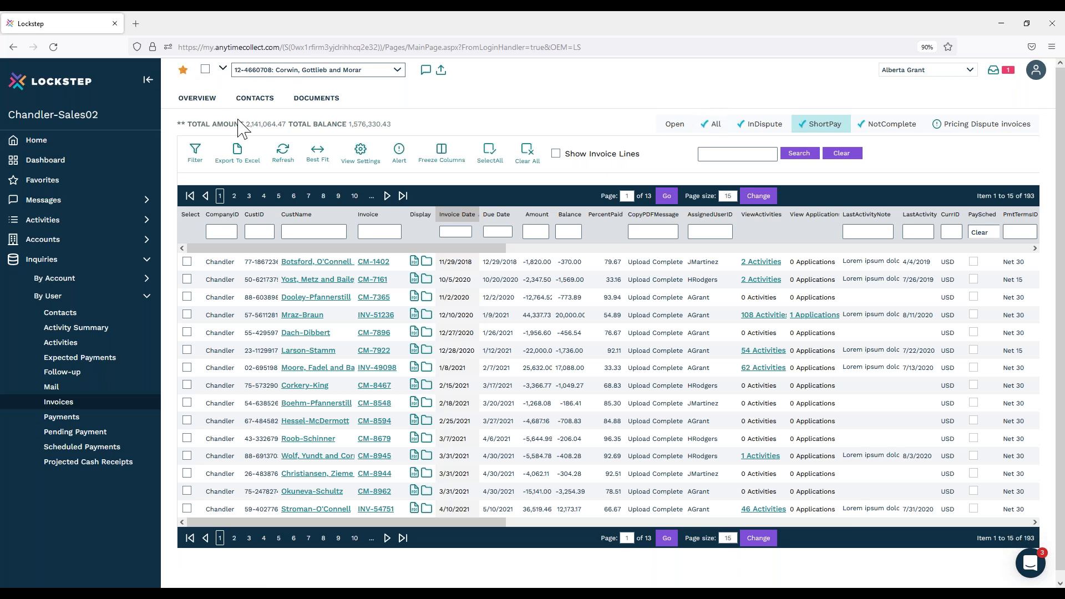
pyautogui.click(106, 181)
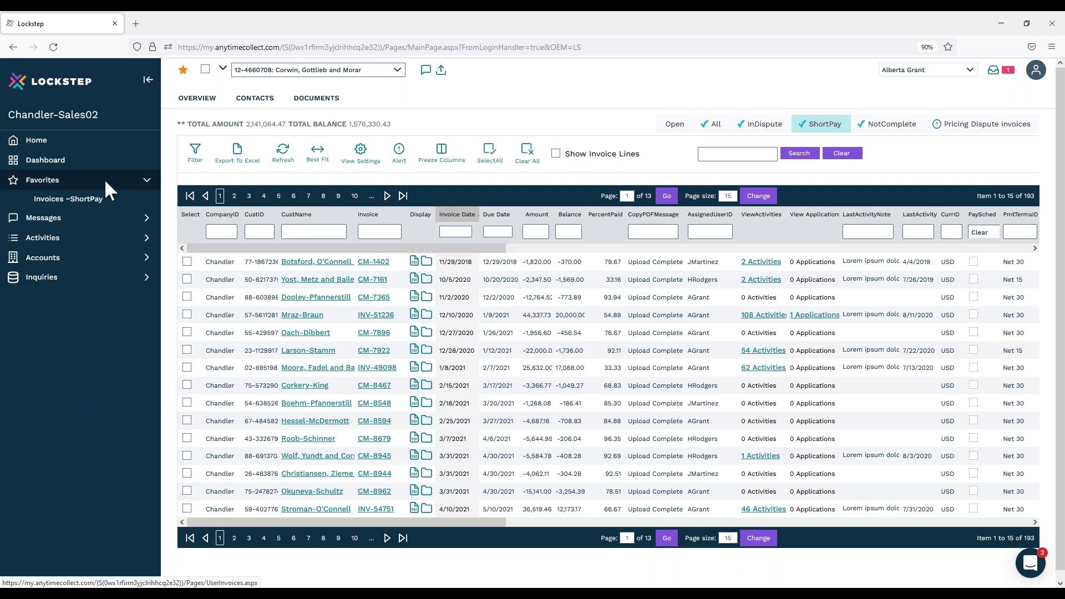